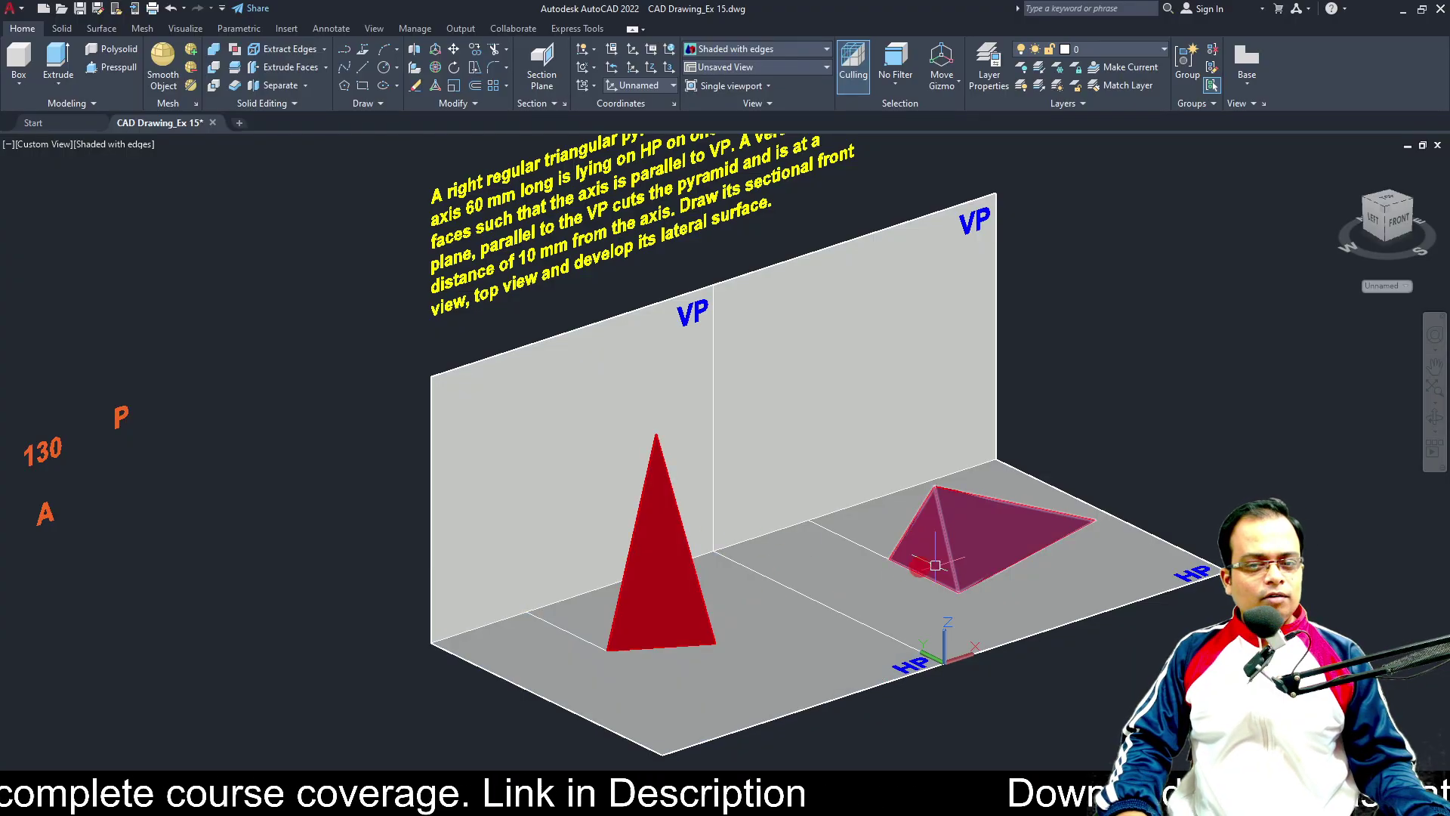
- Select both pyramids and place a vertical section plane through the lying pyramid
mouse_move(731, 560)
middle_mouse_down("shift")
mouse_move(609, 609)
mouse_move(735, 541)
middle_mouse_up("shift")
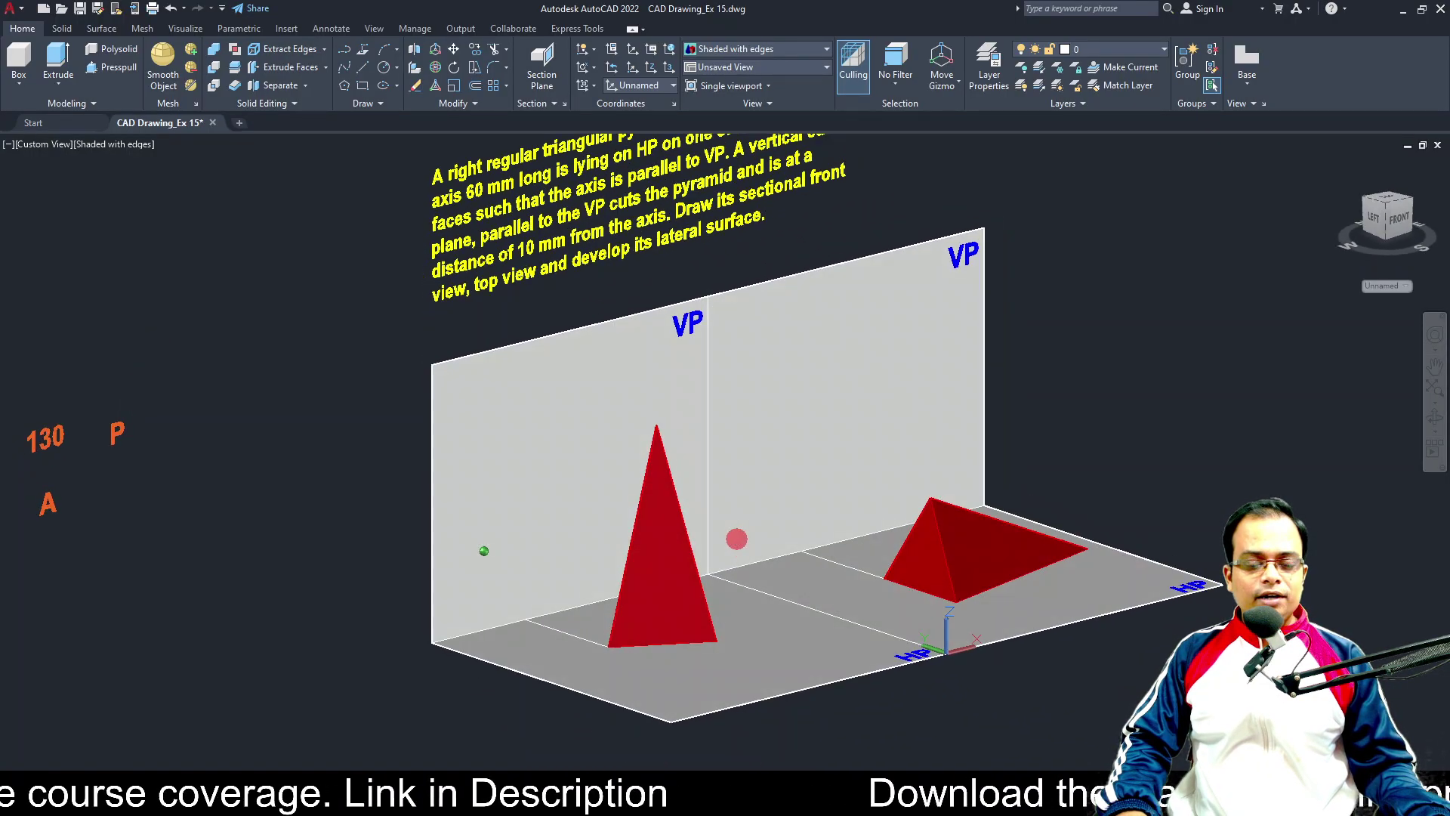
right_click(733, 541)
left_click(699, 616)
left_click(985, 560)
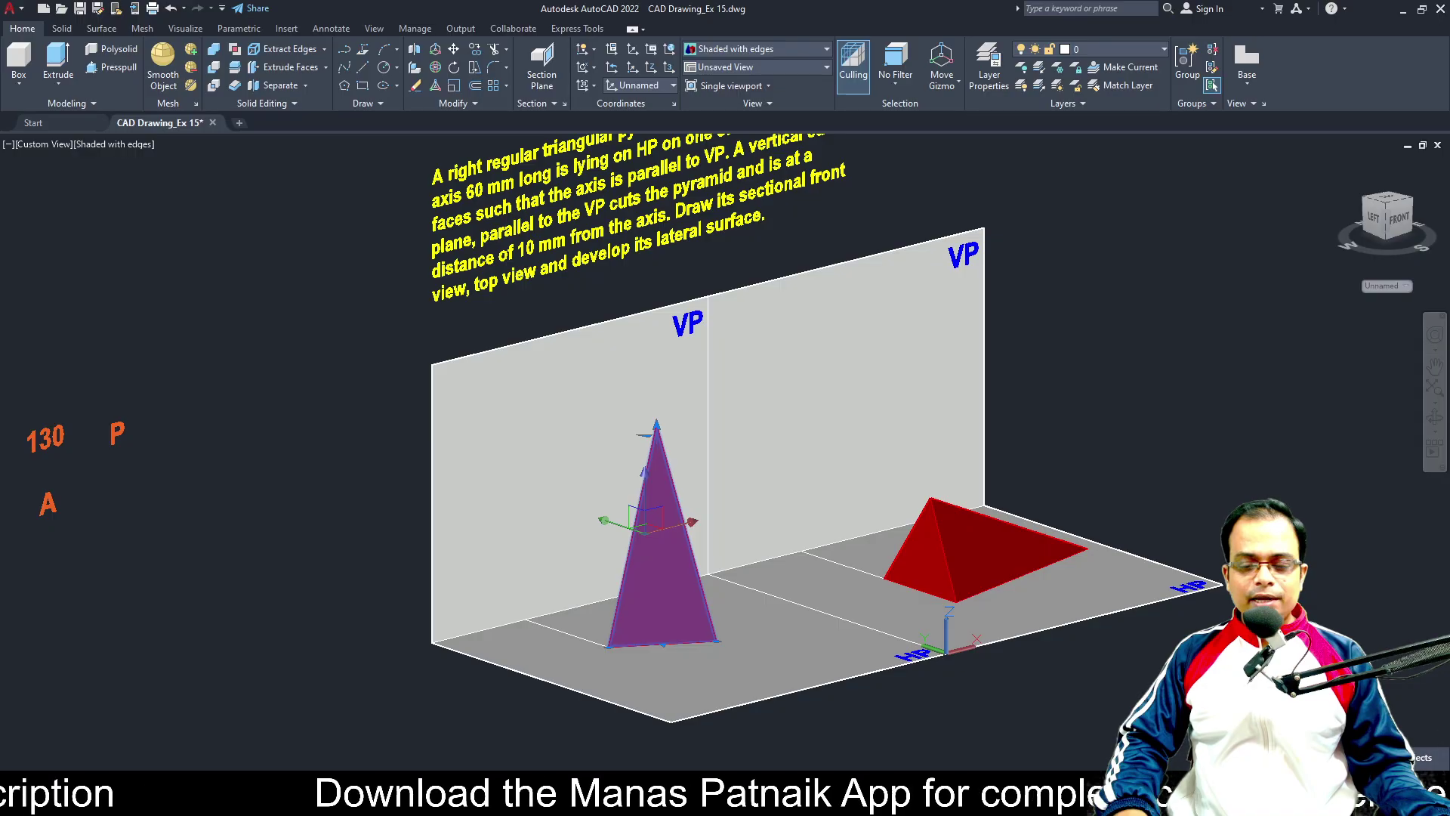
left_click(1206, 607)
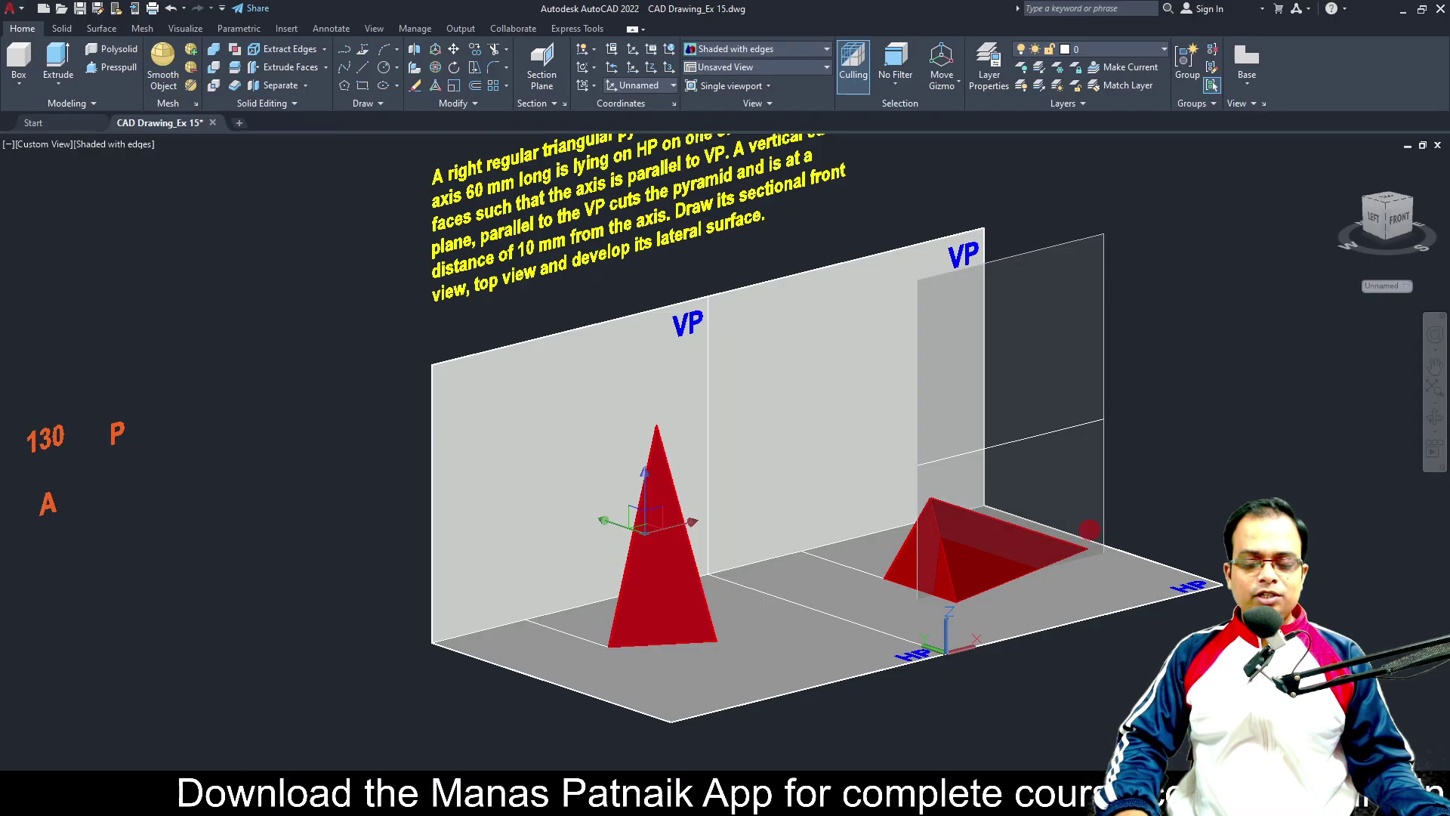
left_click(1104, 411)
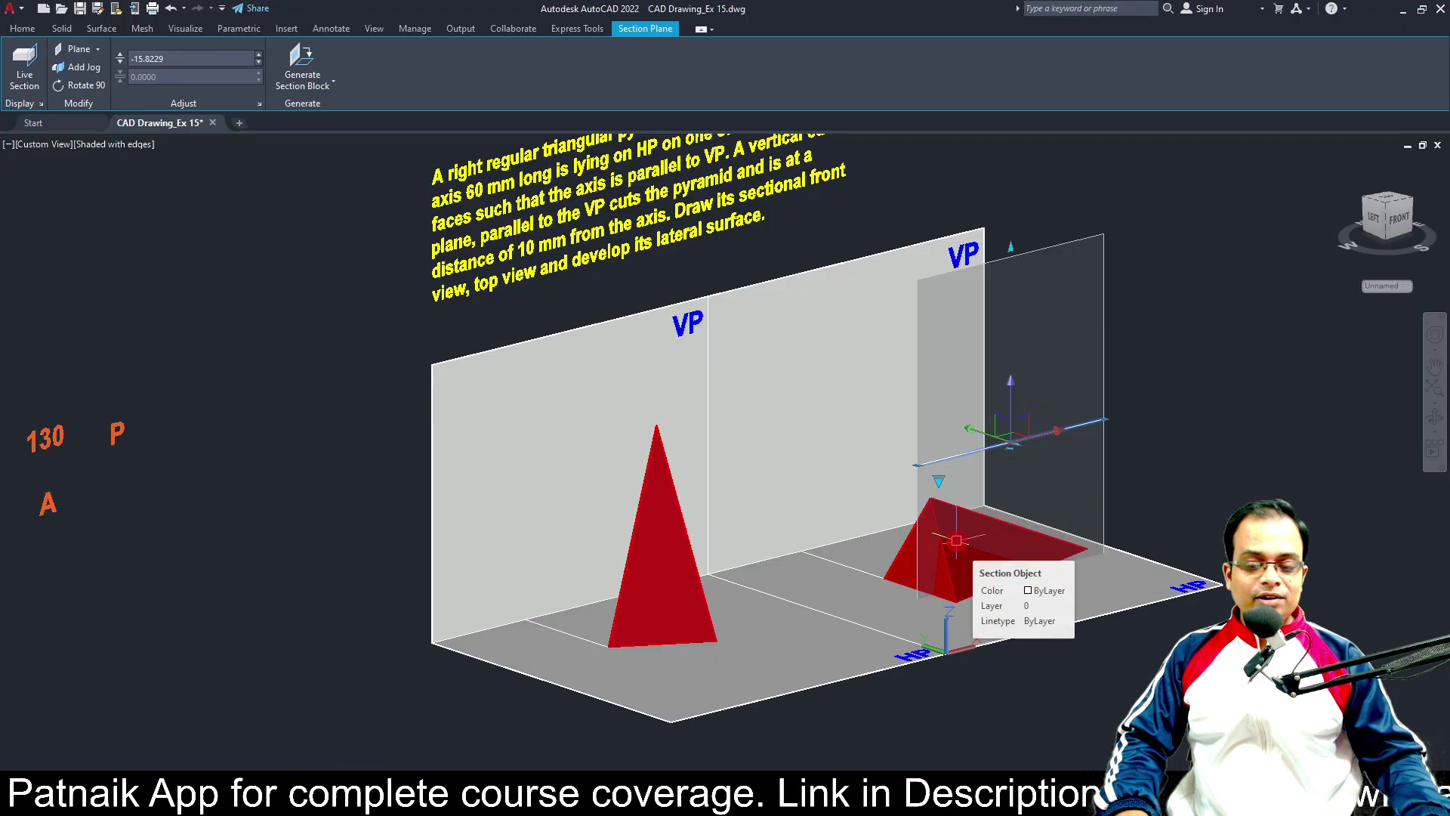
- Turn on Live Section for the selected plane and view the cut pyramid from FRONT
left_click(974, 557)
mouse_move(974, 556)
middle_mouse_down("shift")
mouse_move(994, 570)
mouse_move(963, 552)
middle_mouse_up("shift")
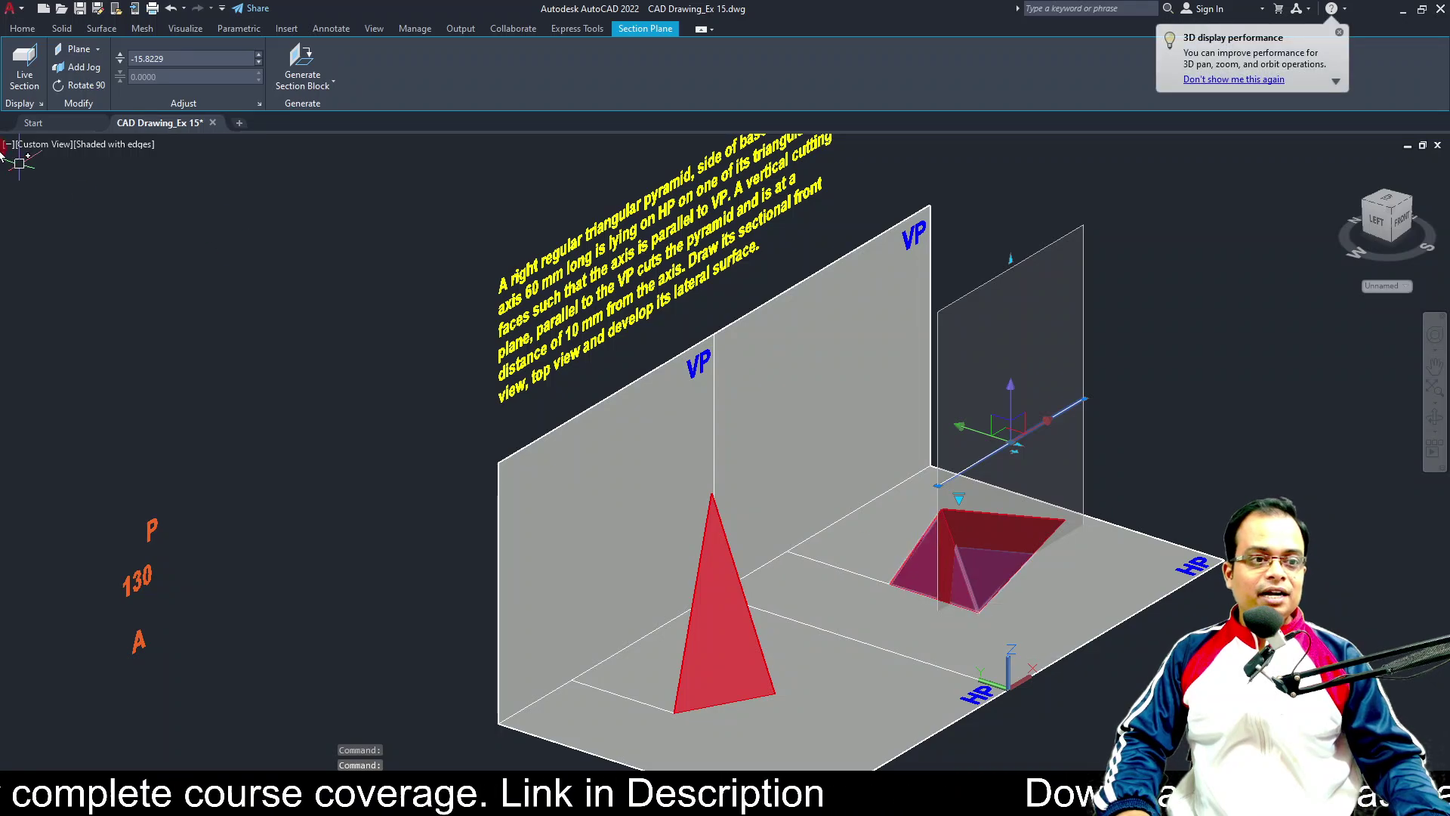
left_click(23, 79)
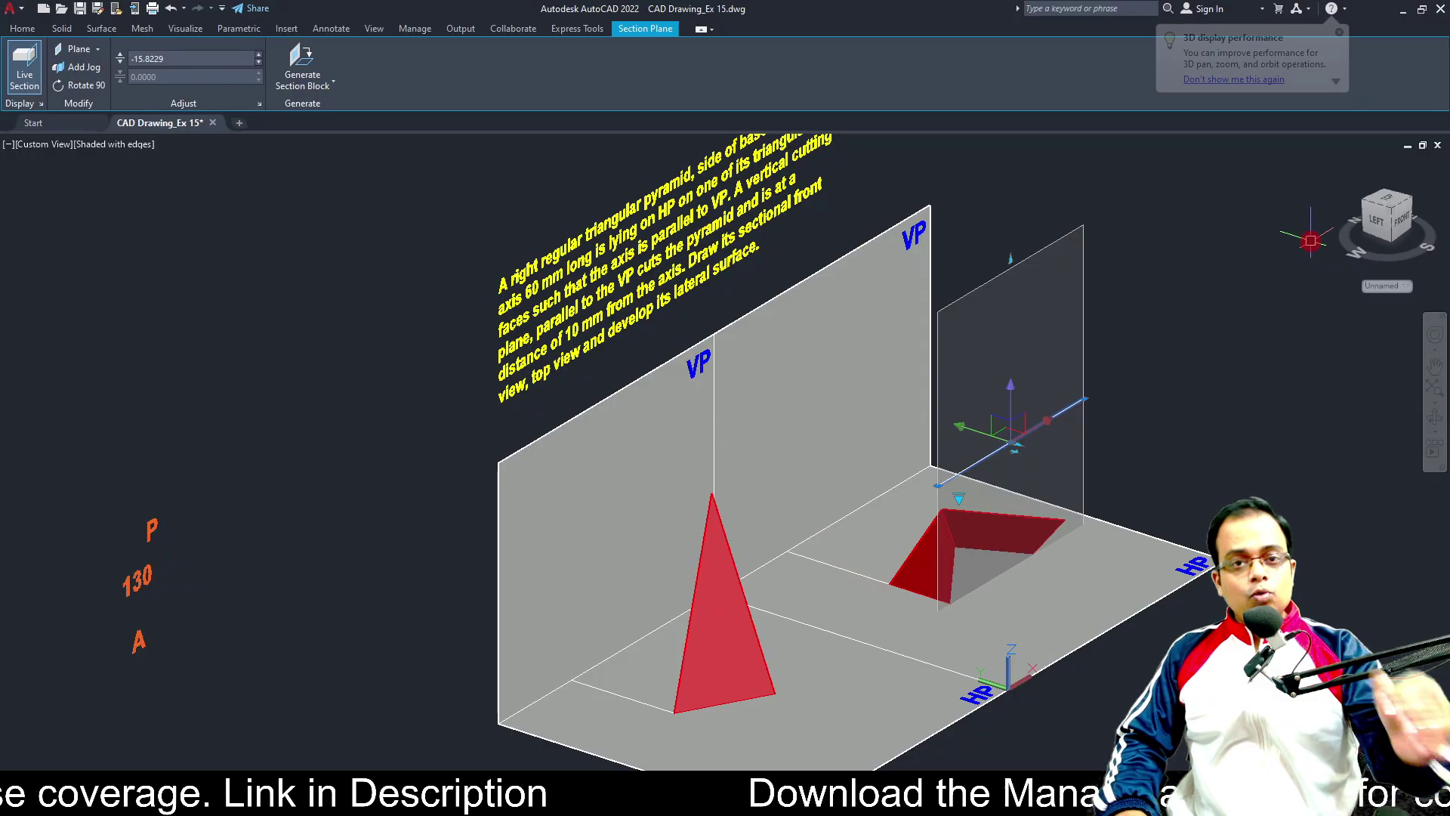
left_click(1405, 220)
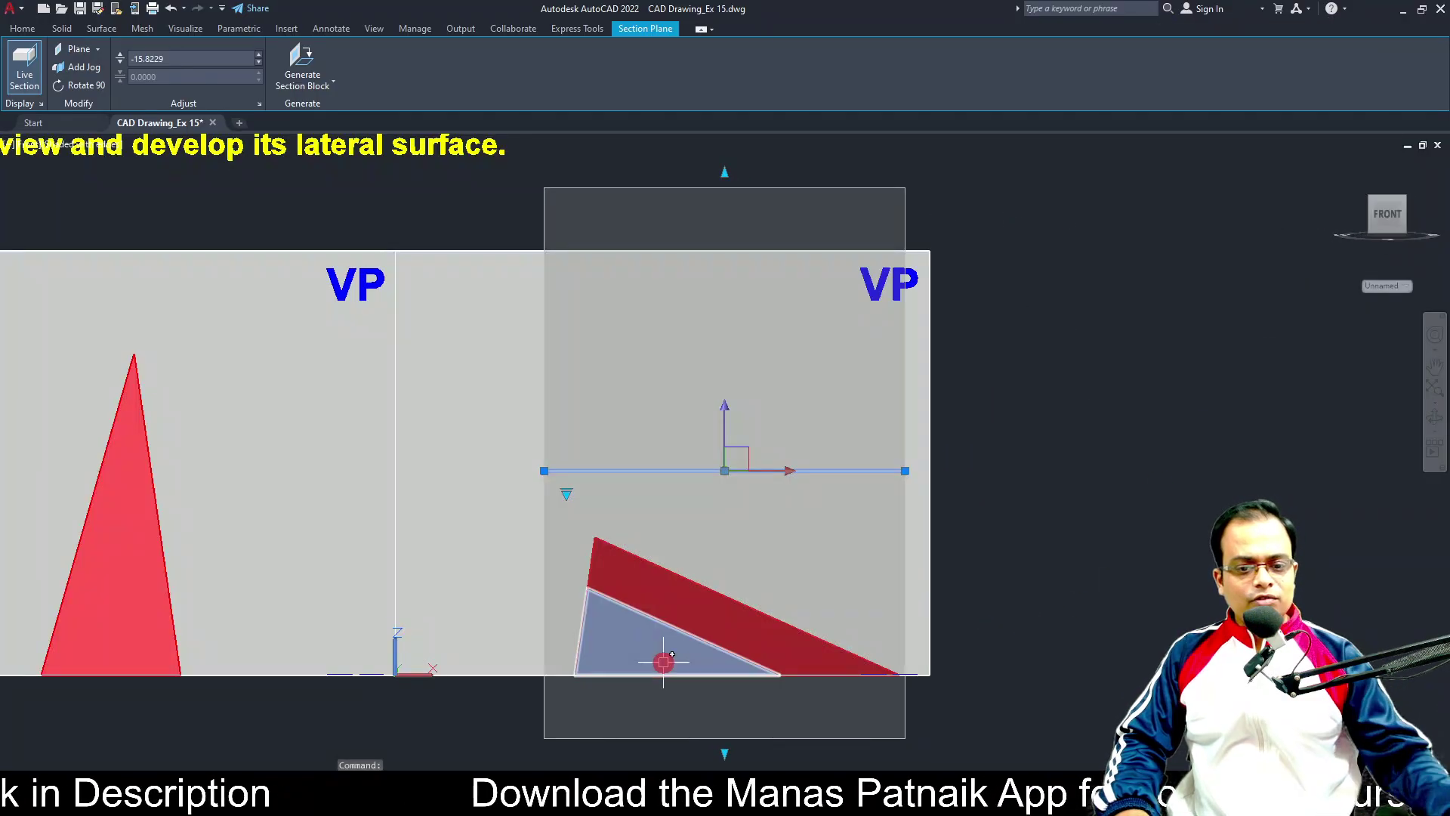
key("Escape")
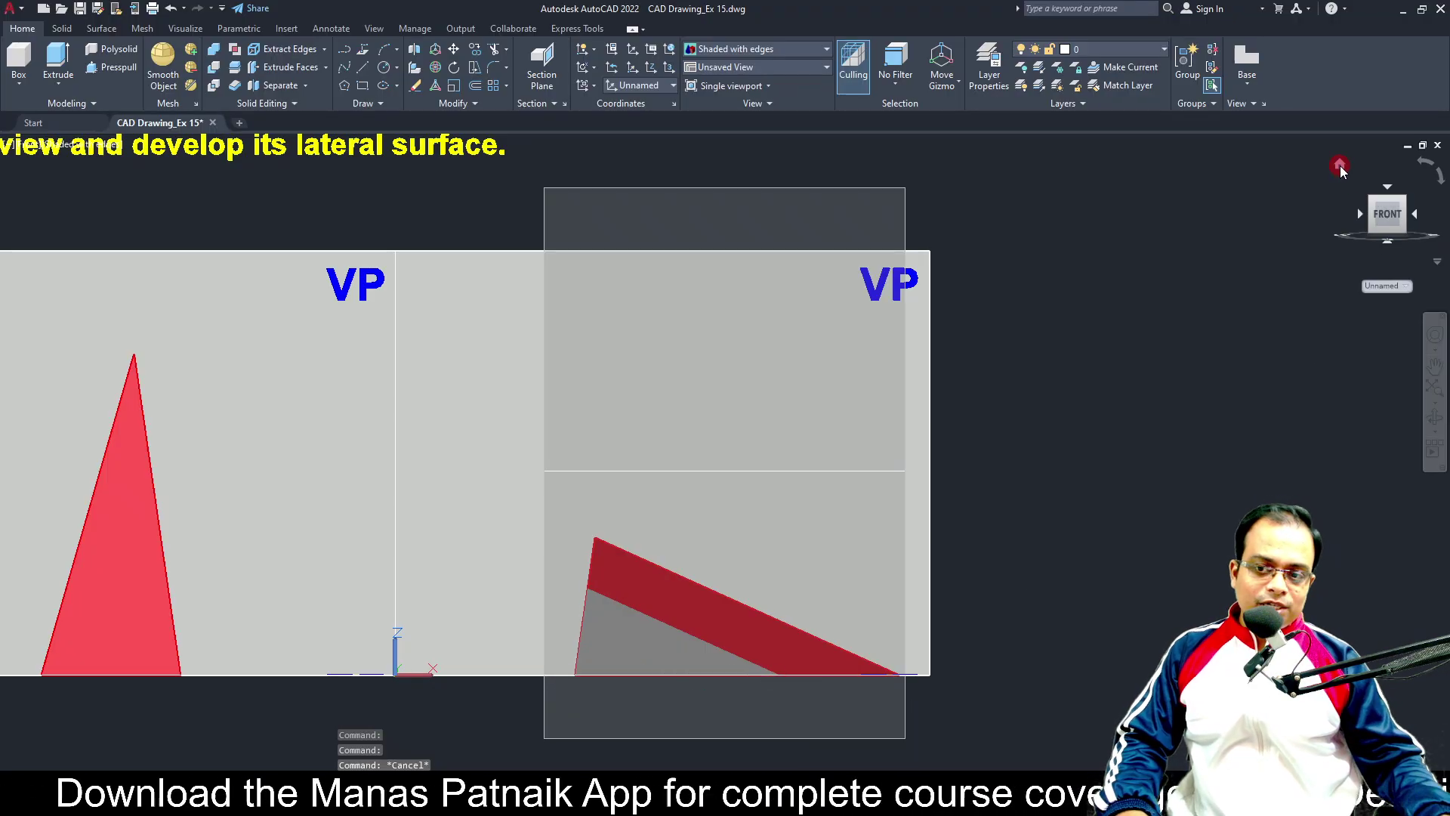
- Return to the isometric Home view, pan the model, and cancel a started VIEW command
left_click(1340, 166)
middle_click_drag(1186, 370, 1114, 420)
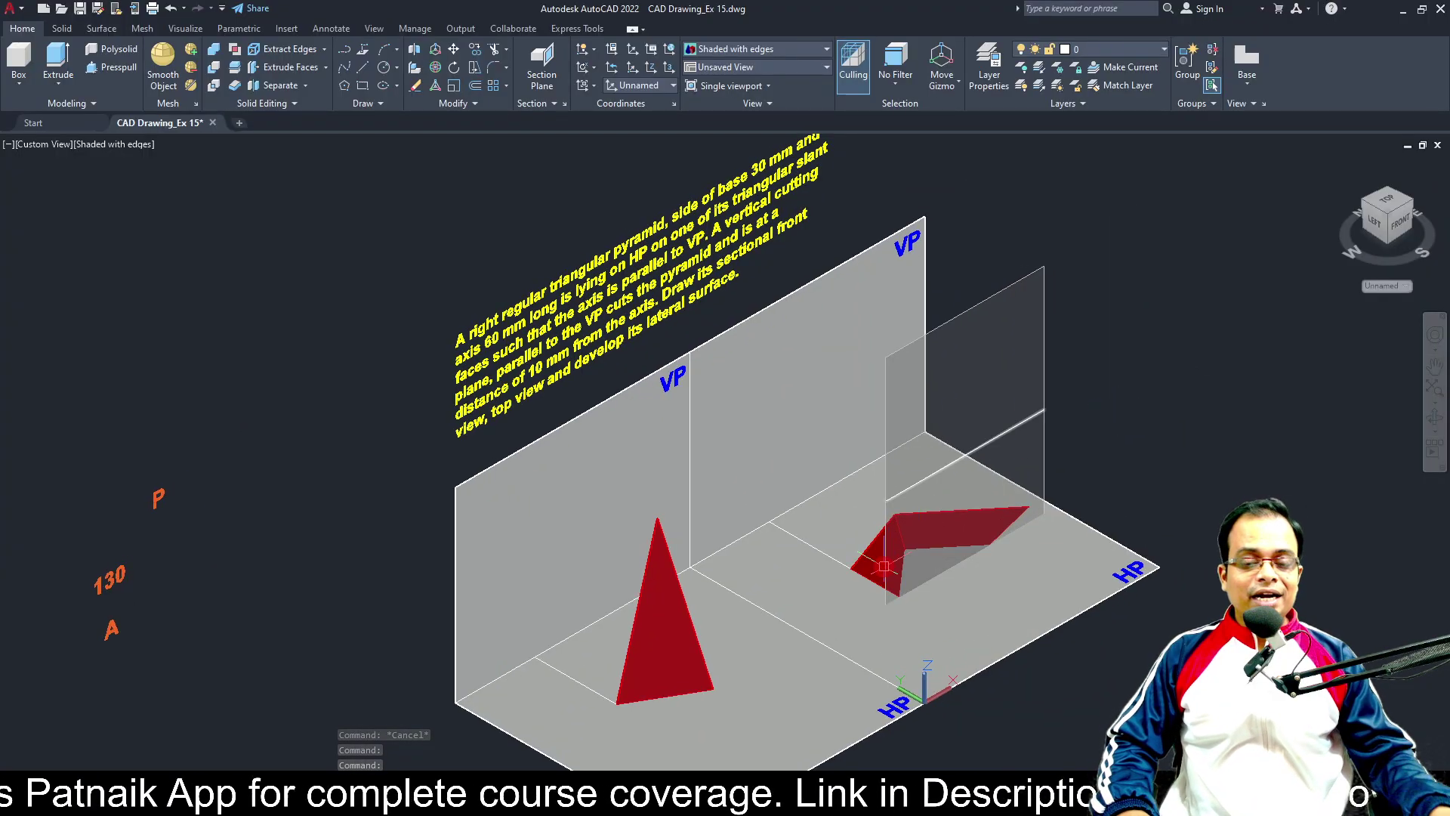
mouse_move(884, 566)
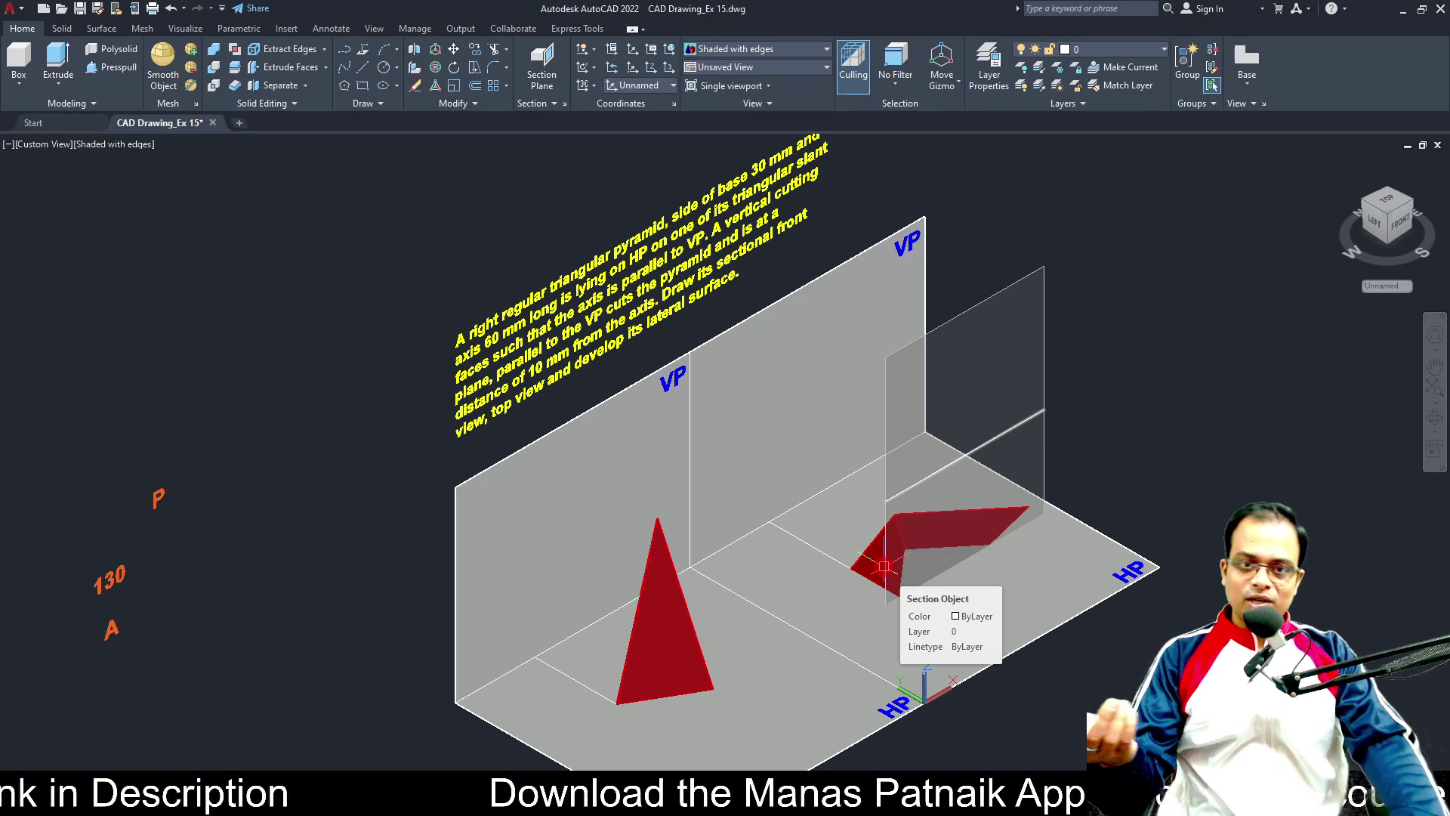
type("V")
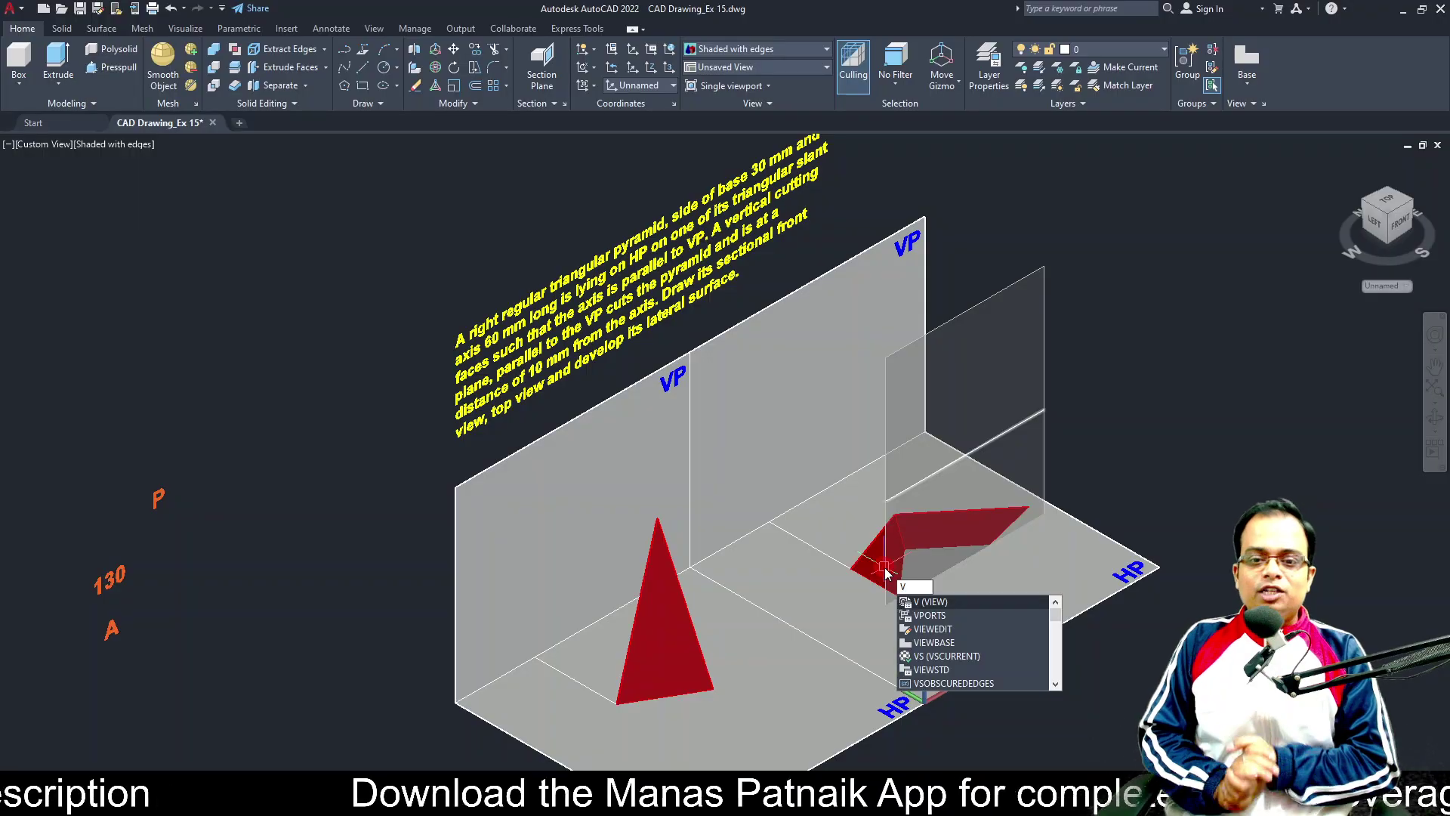
key("Escape")
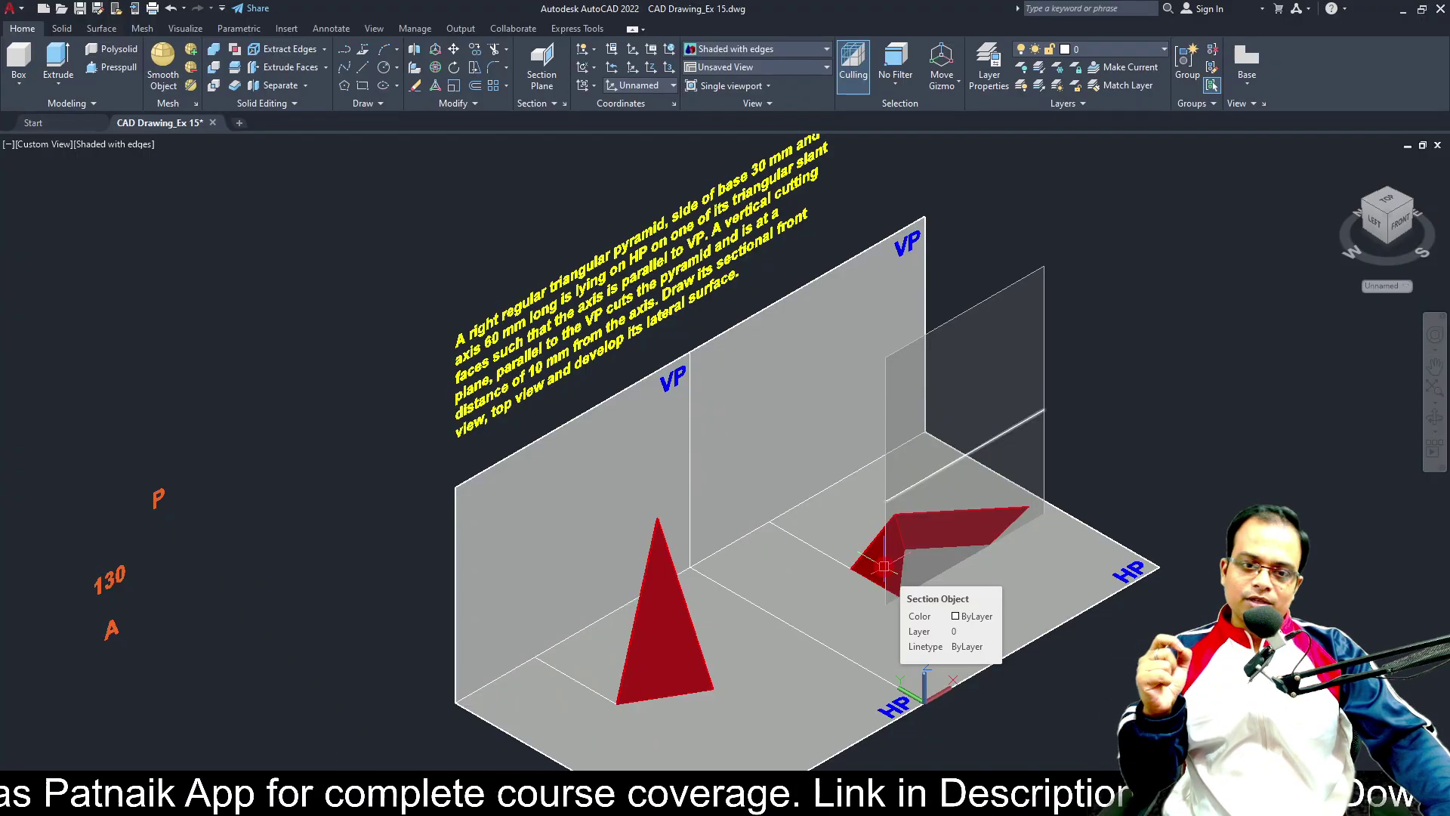
- Switch to the FRONT view, toggle Live Section, and zoom onto the problem statement text
left_click(1400, 224)
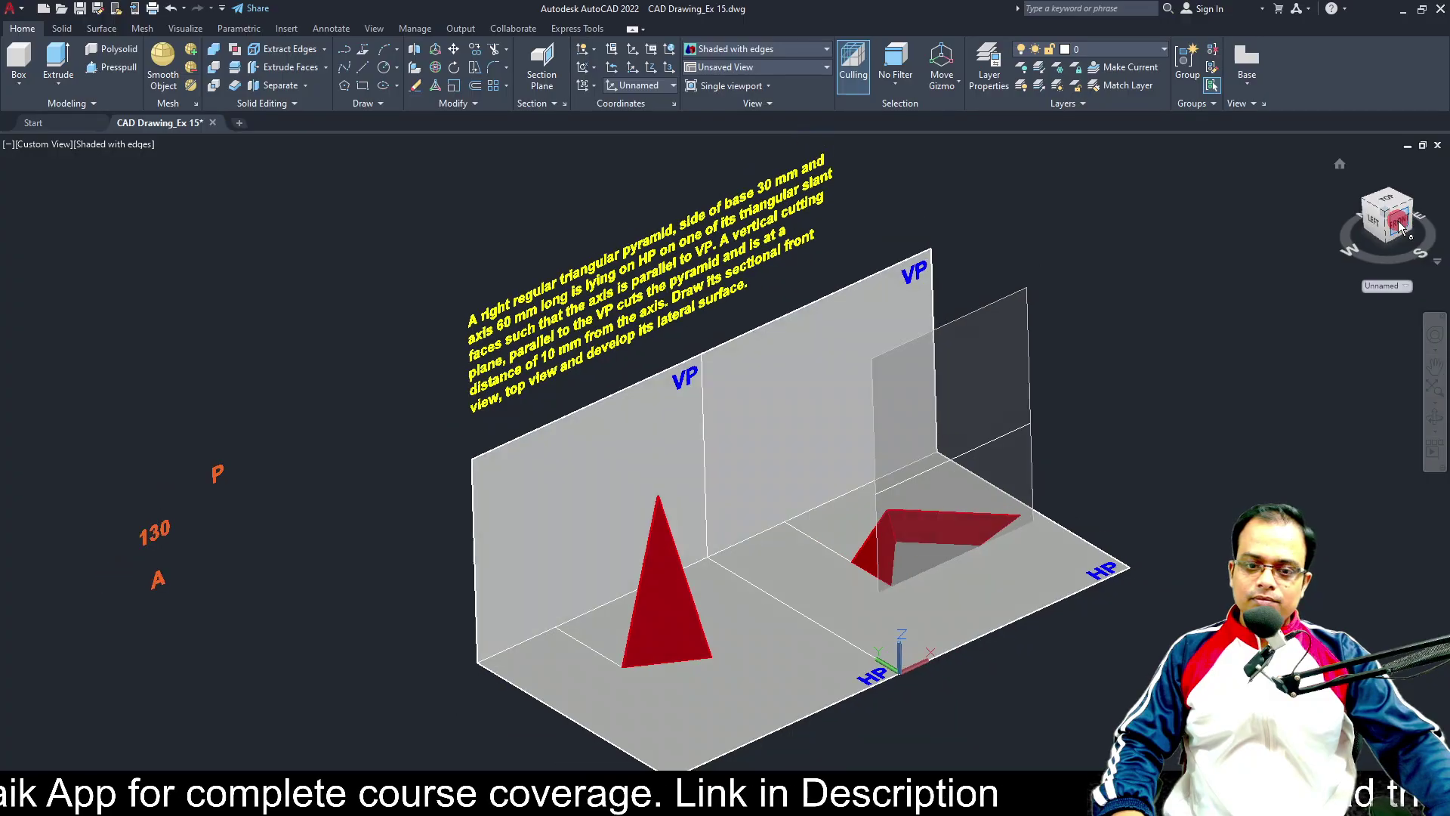
scroll(744, 359, "up", 2)
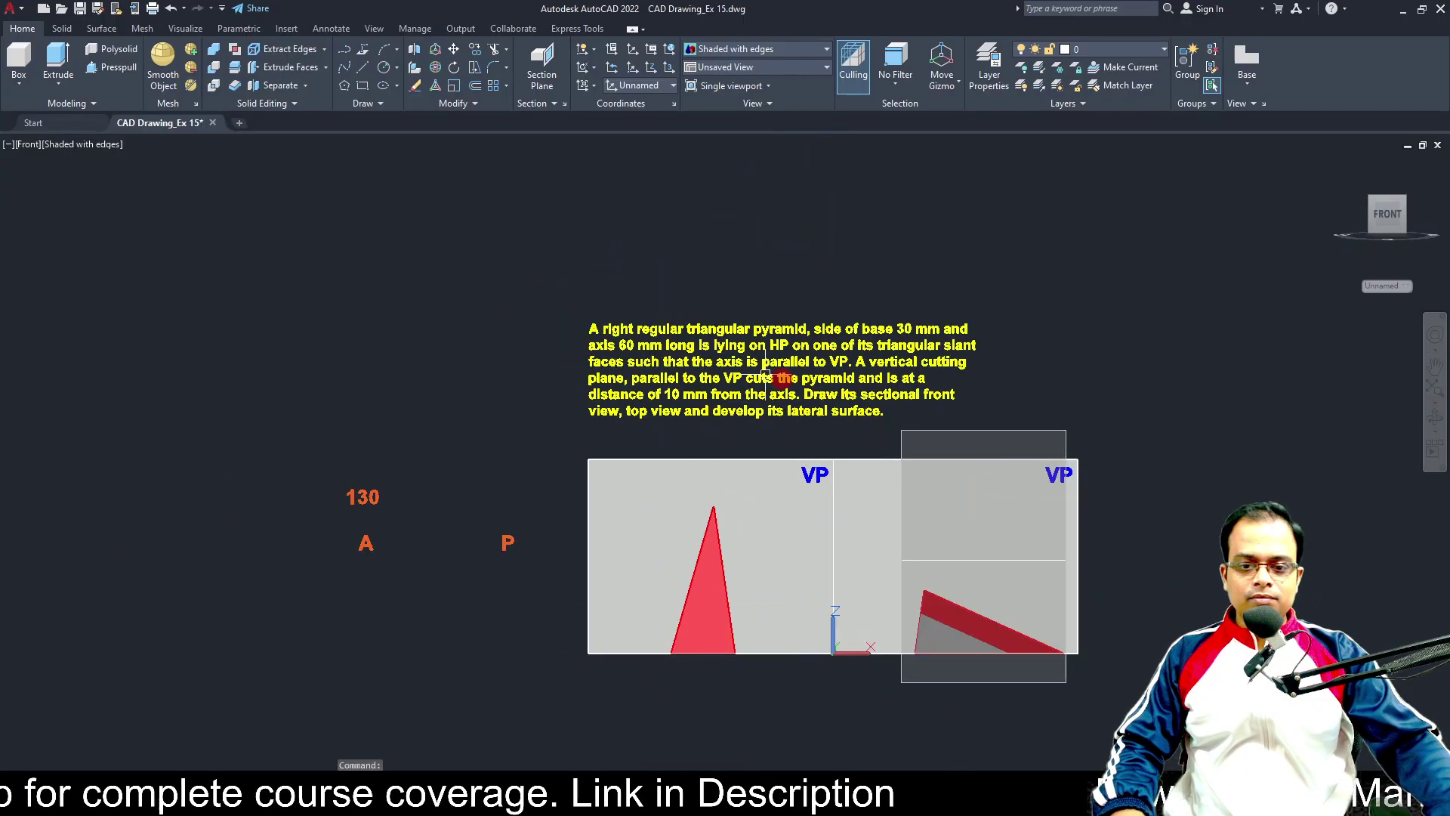
left_click(1039, 439)
left_click(13, 89)
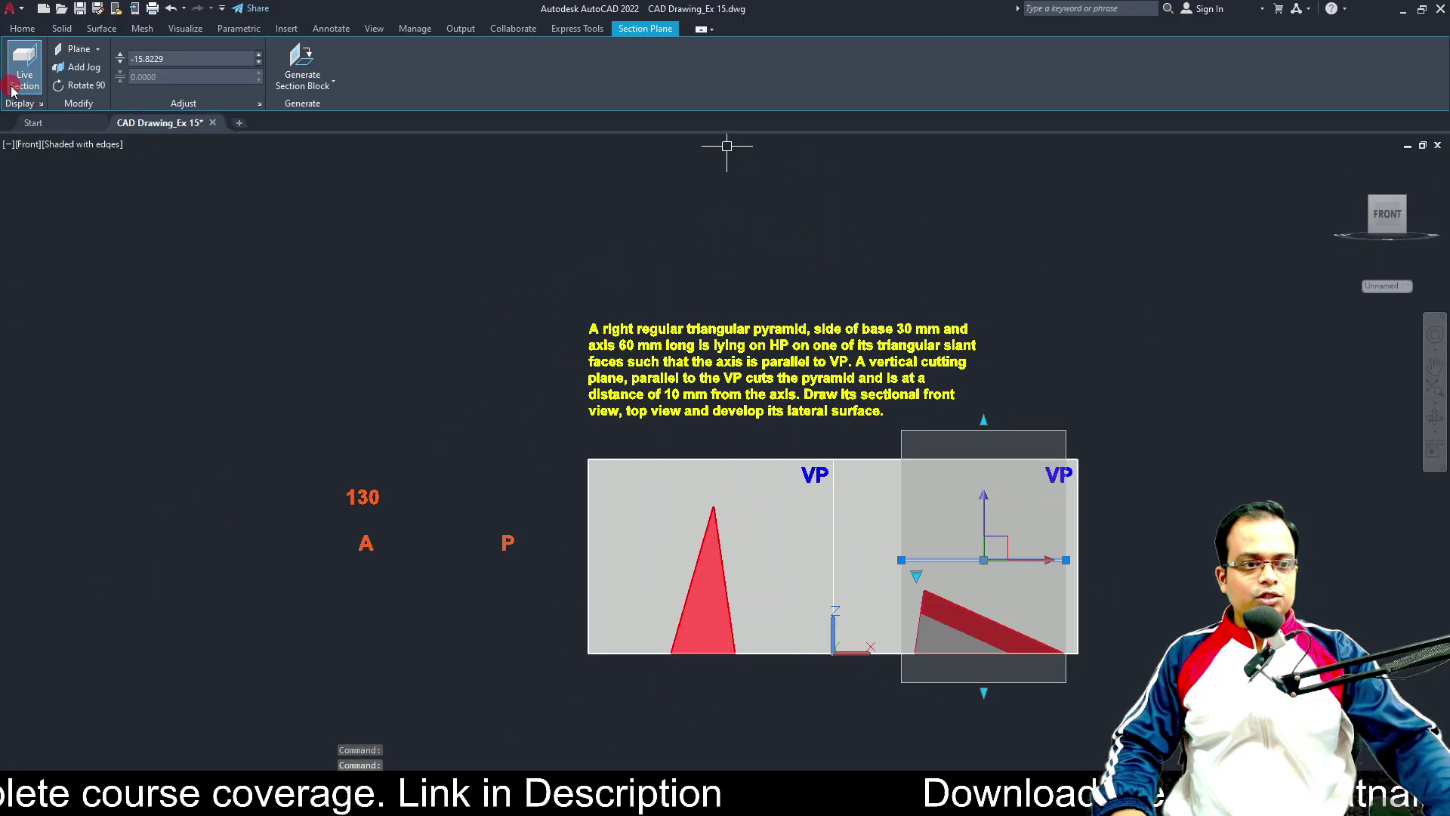
scroll(744, 311, "up", 3)
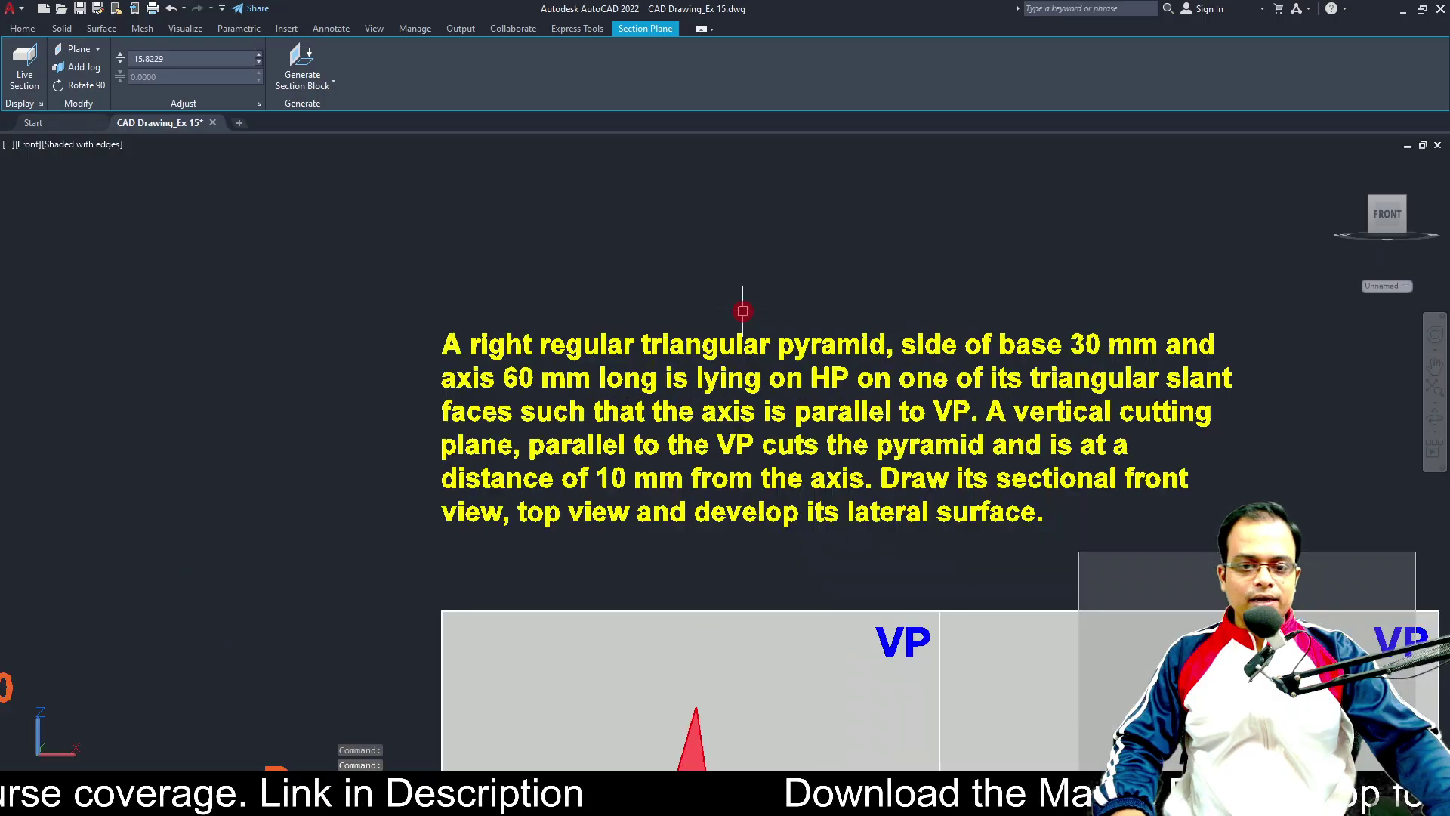
mouse_move(987, 343)
middle_mouse_down()
mouse_move(638, 291)
mouse_move(842, 285)
middle_mouse_up()
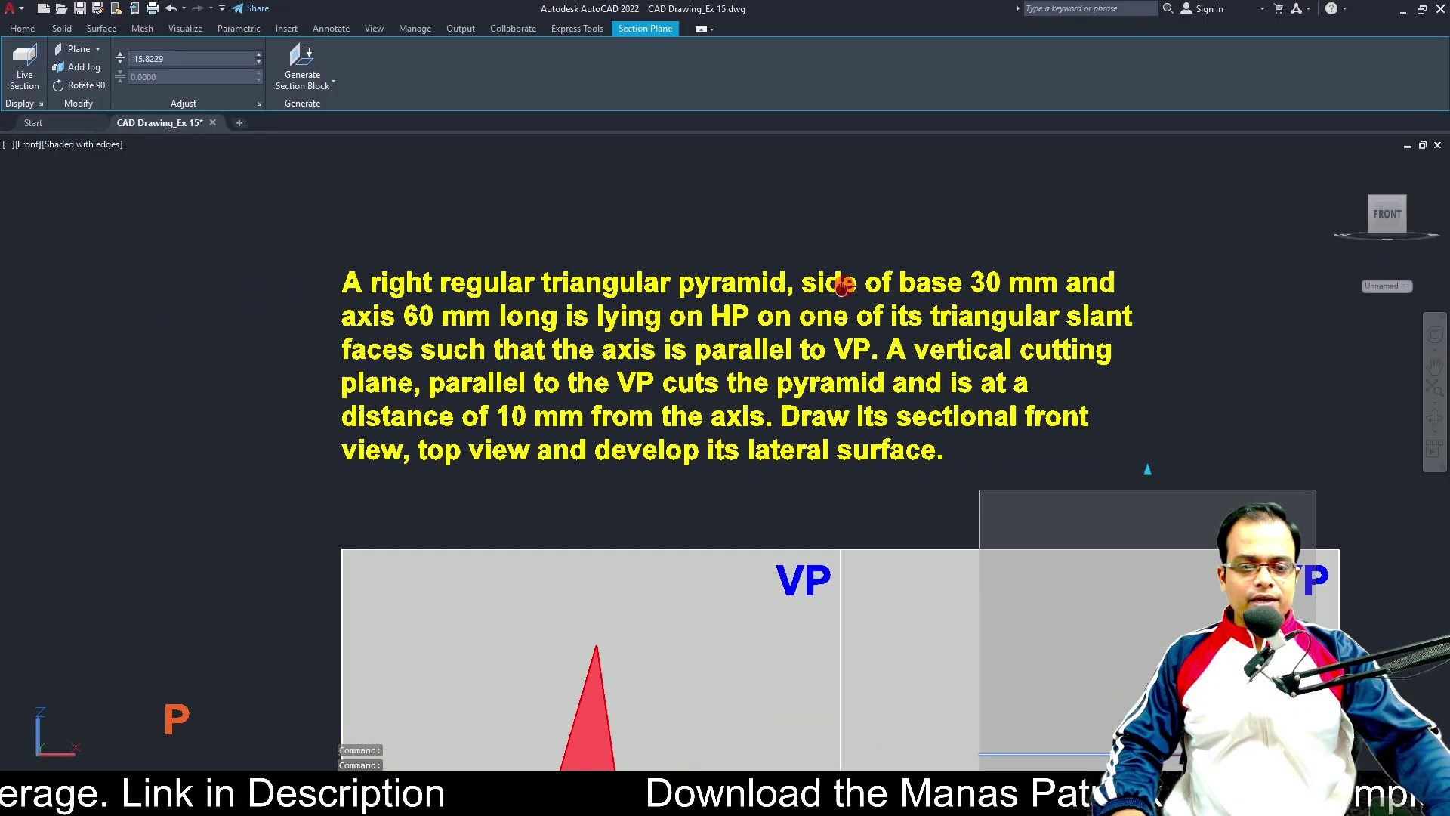
key("Escape")
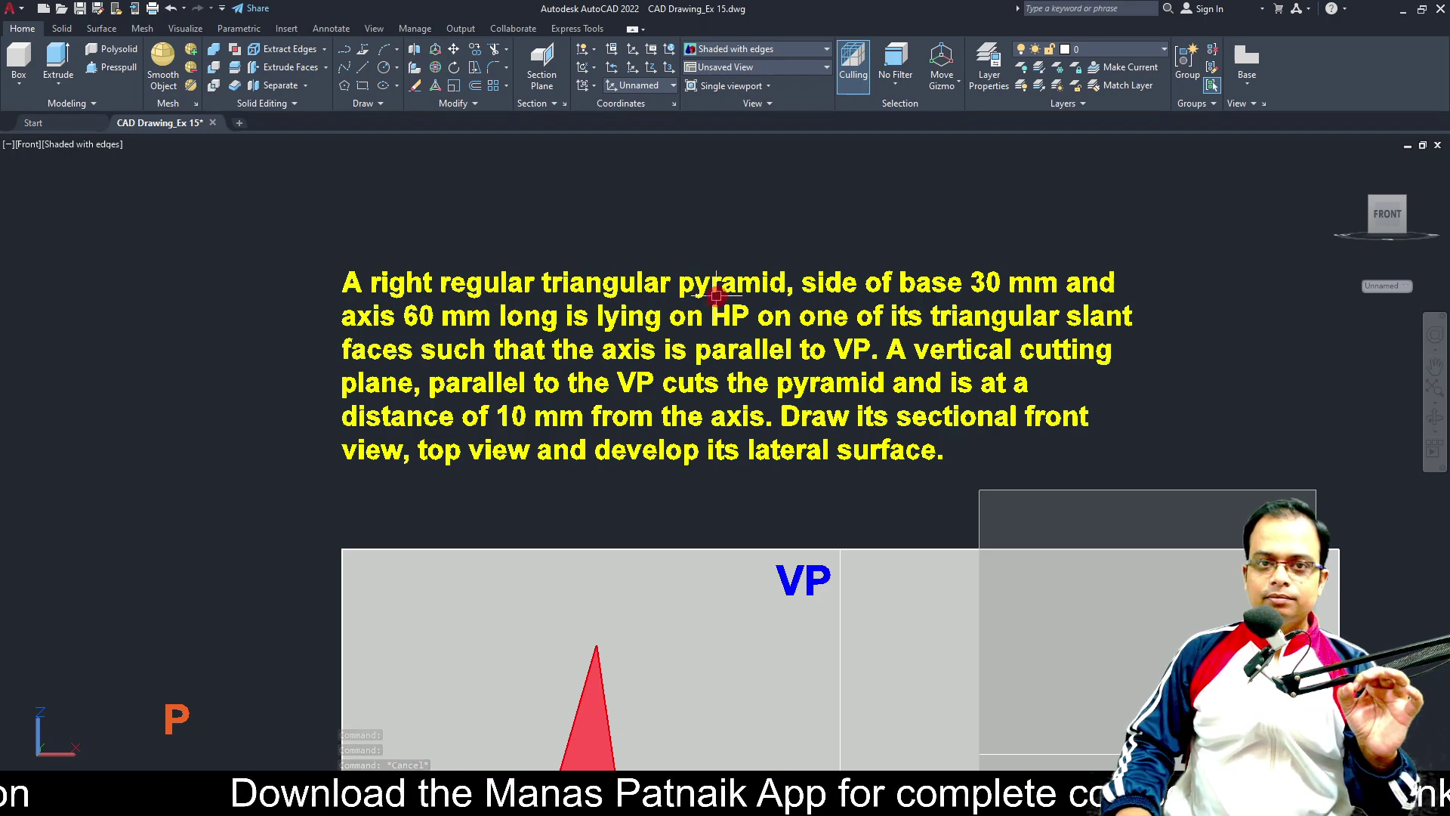
- Zoom out and orbit slightly into a tilted 3D view of both pyramids and planes
mouse_move(1045, 288)
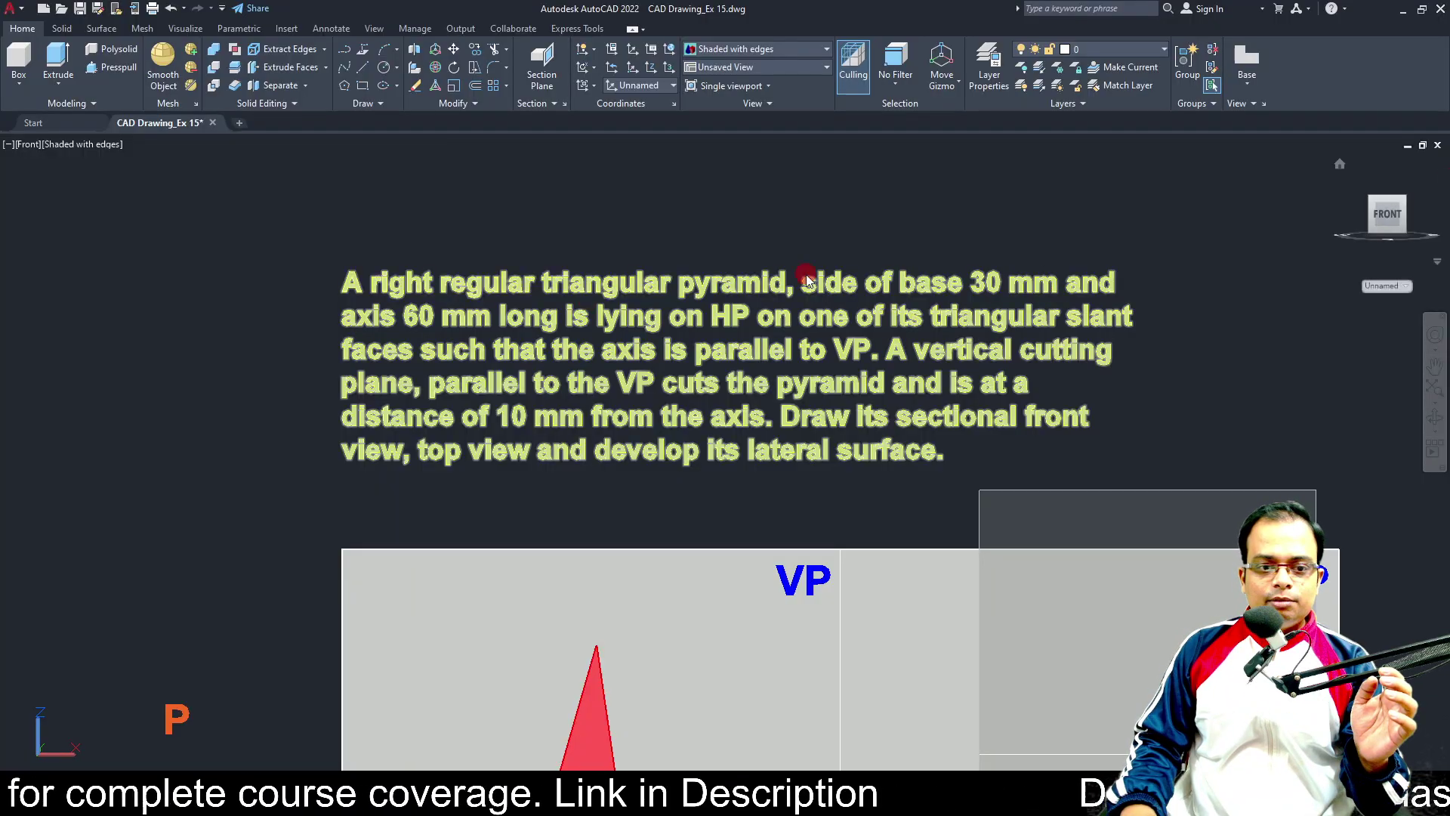
scroll(550, 417, "down", 2)
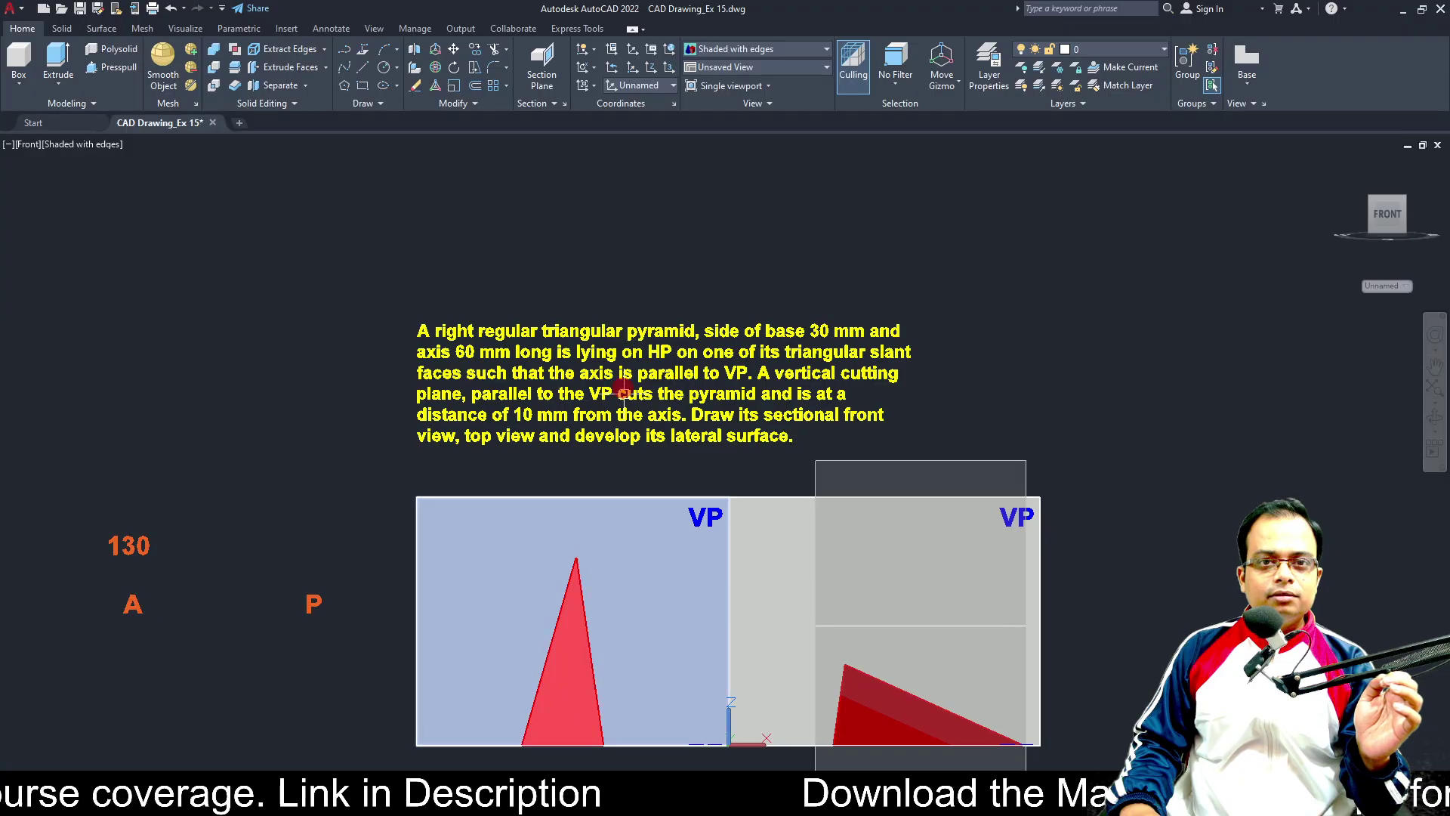
scroll(588, 344, "up", 1)
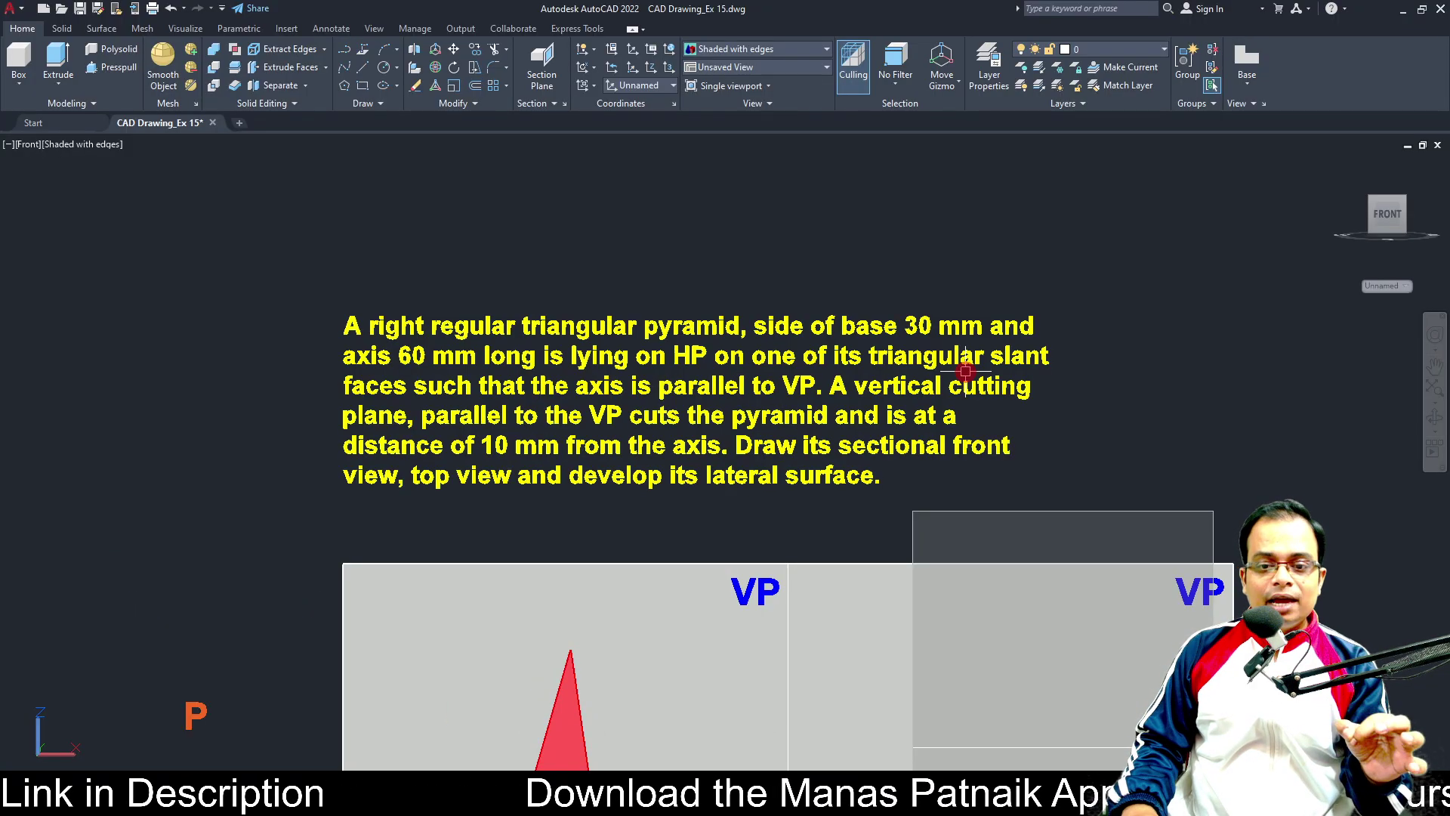
scroll(430, 375, "down", 2)
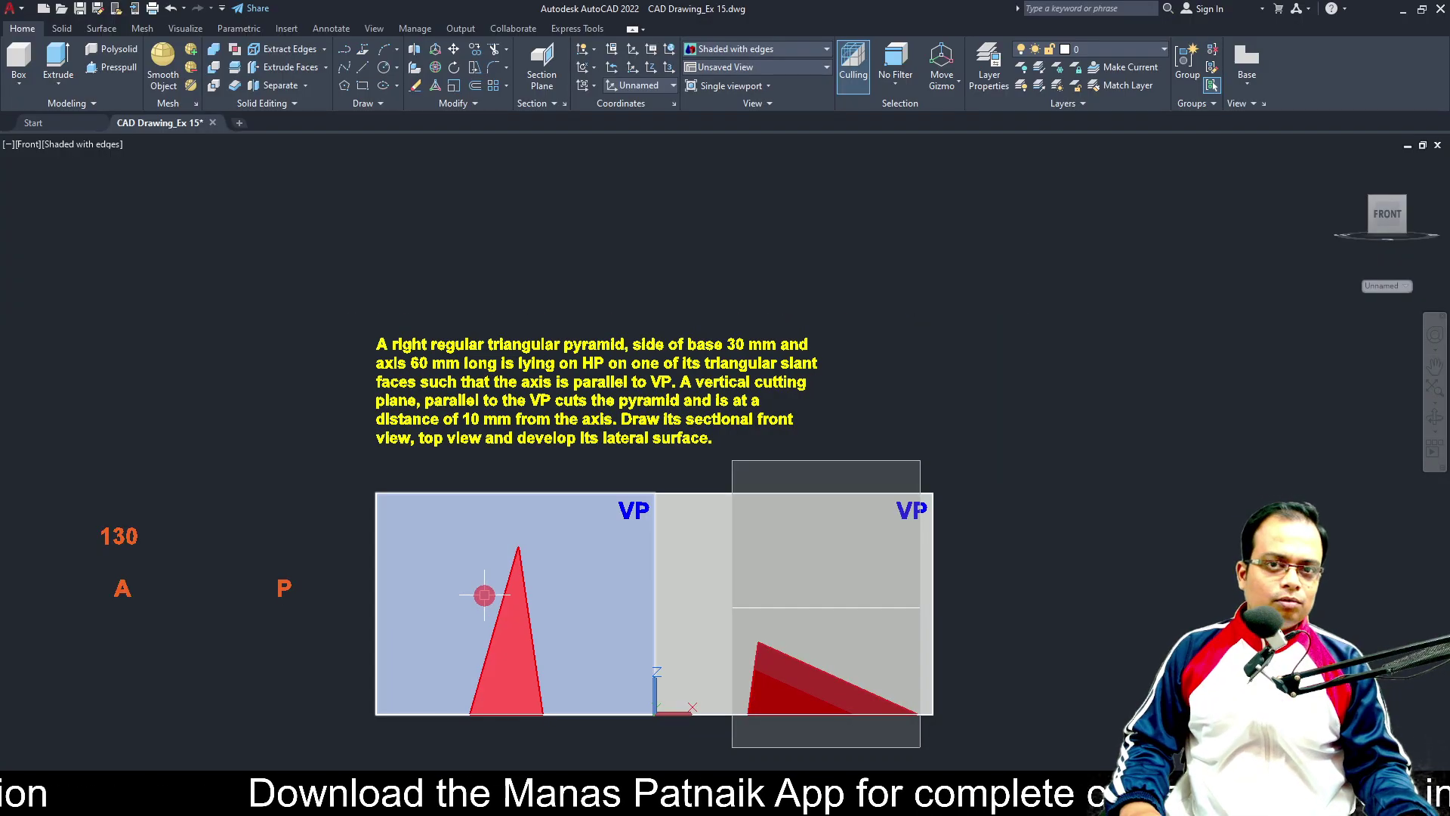
middle_click_drag(508, 597, 538, 616, "shift")
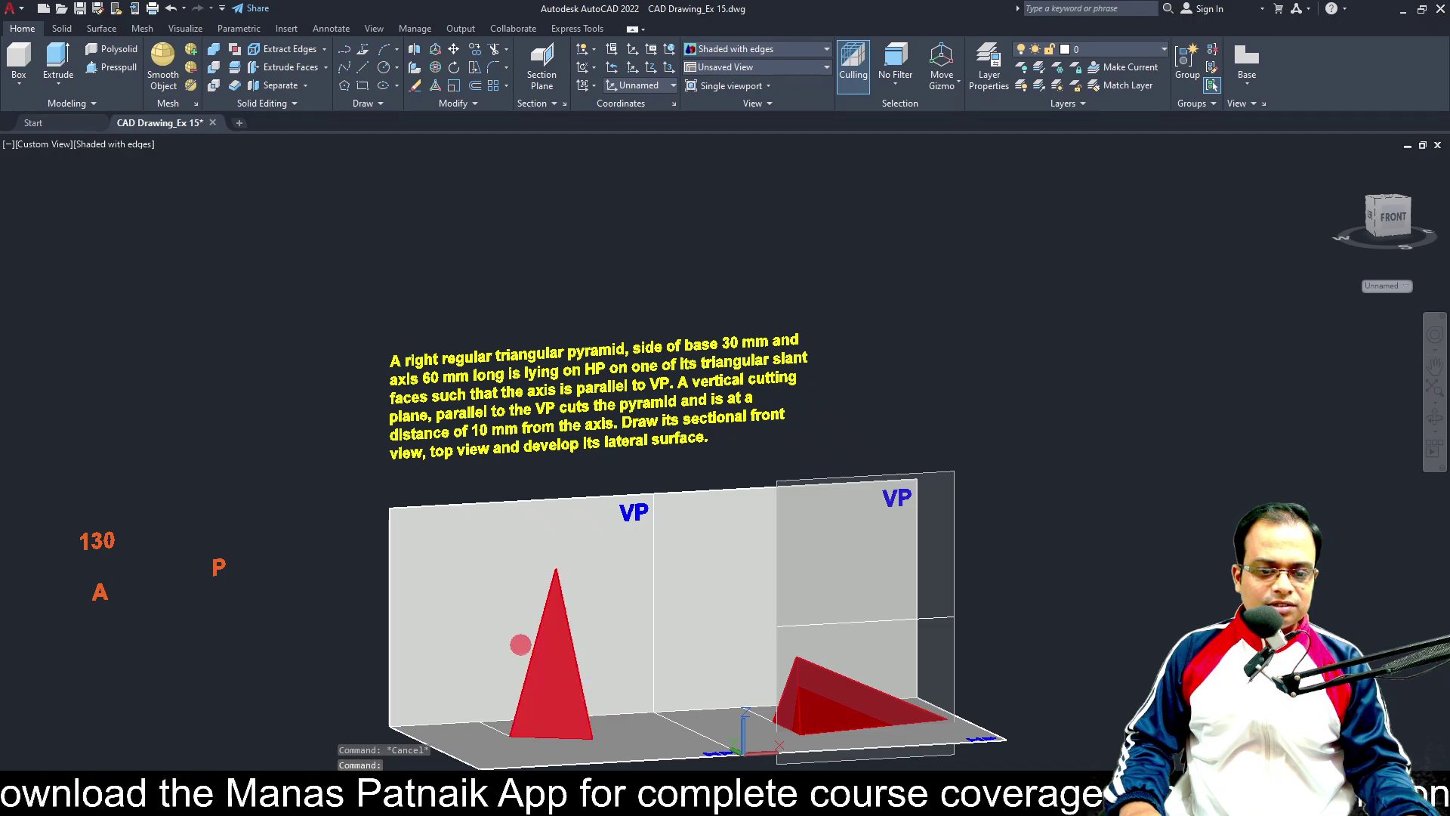
middle_click_drag(555, 678, 284, 644, "shift")
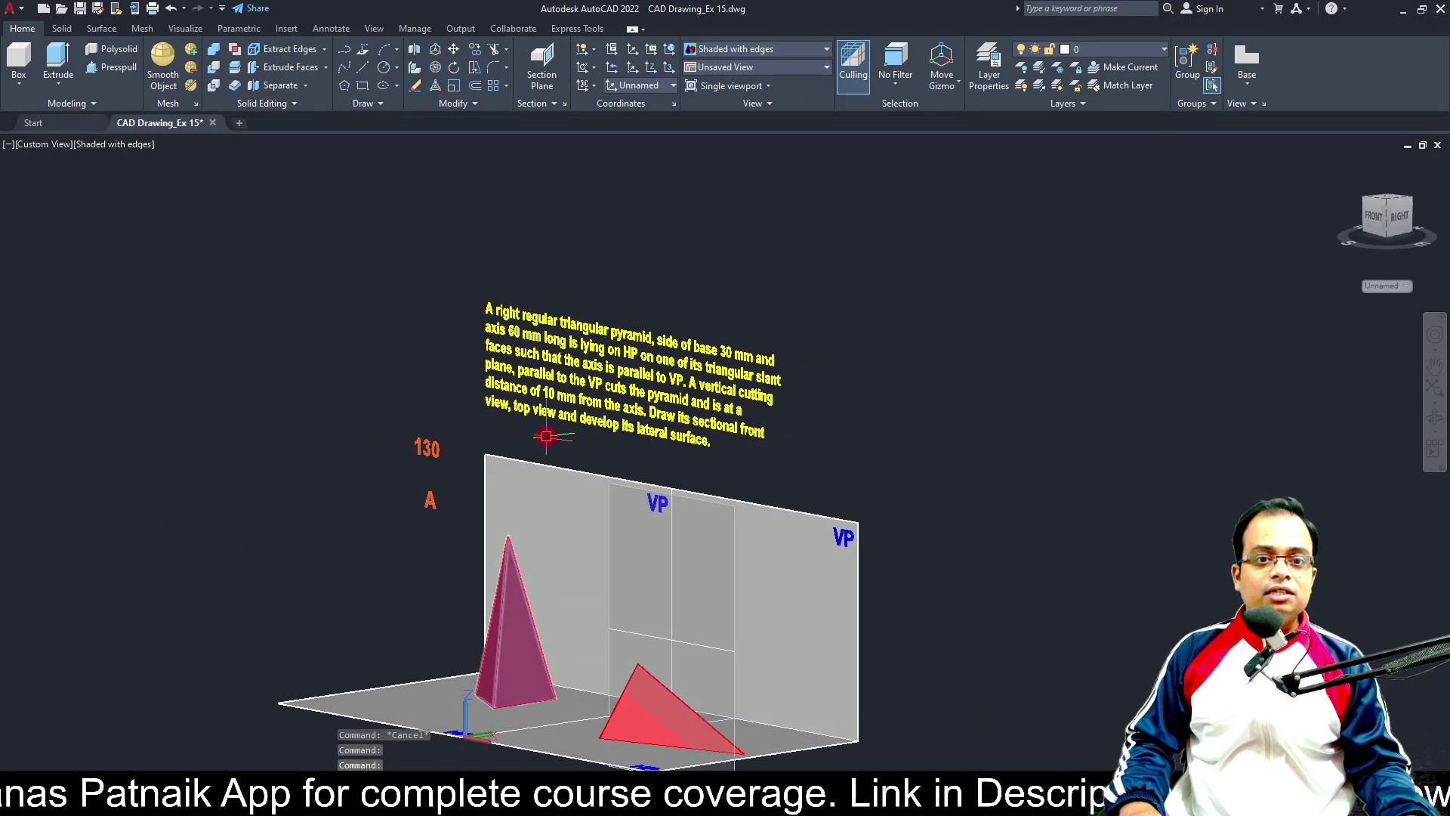
middle_click_drag(554, 433, 738, 437, "shift")
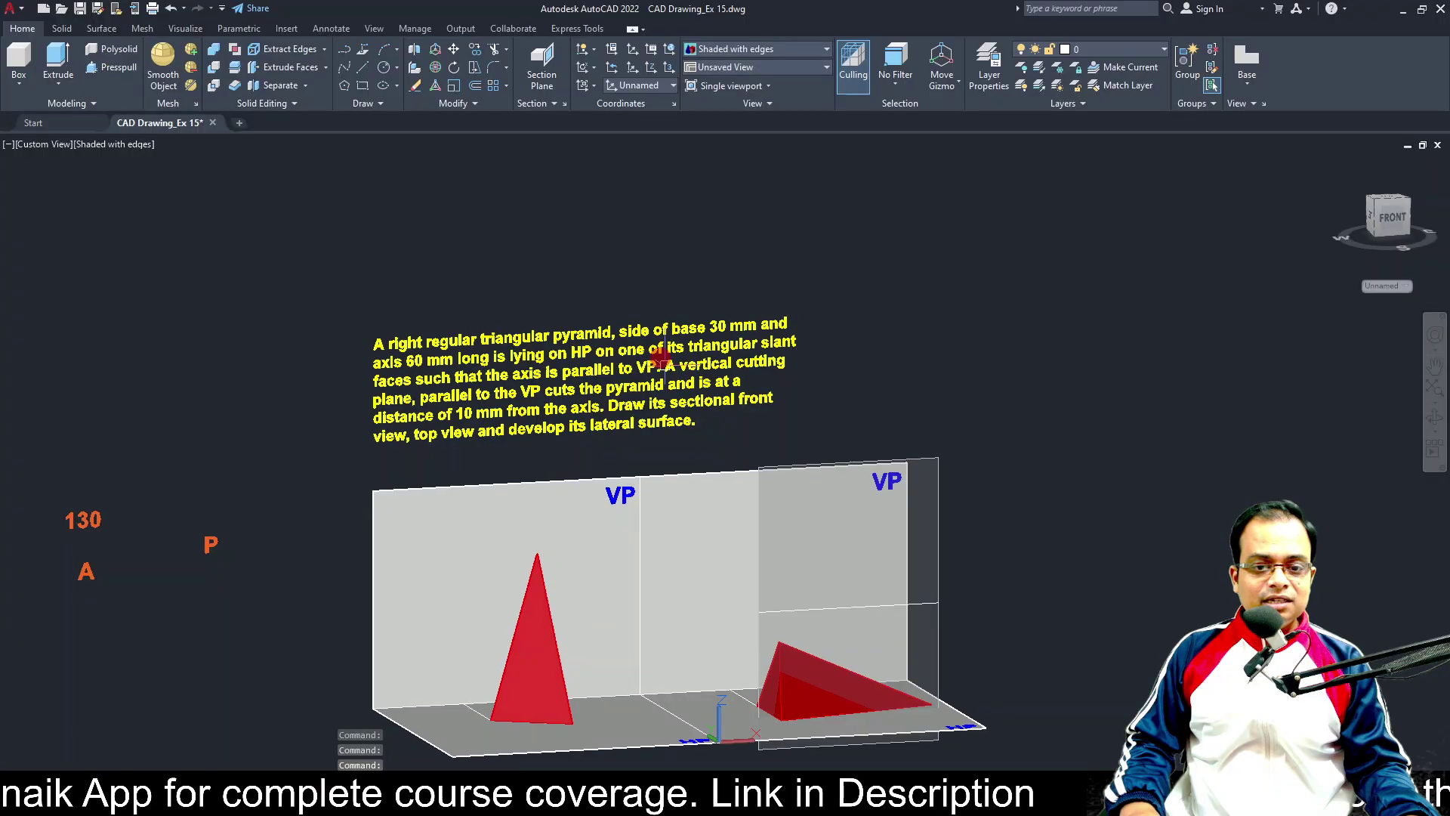
scroll(657, 347, "up", 3)
scroll(657, 348, "up", 2)
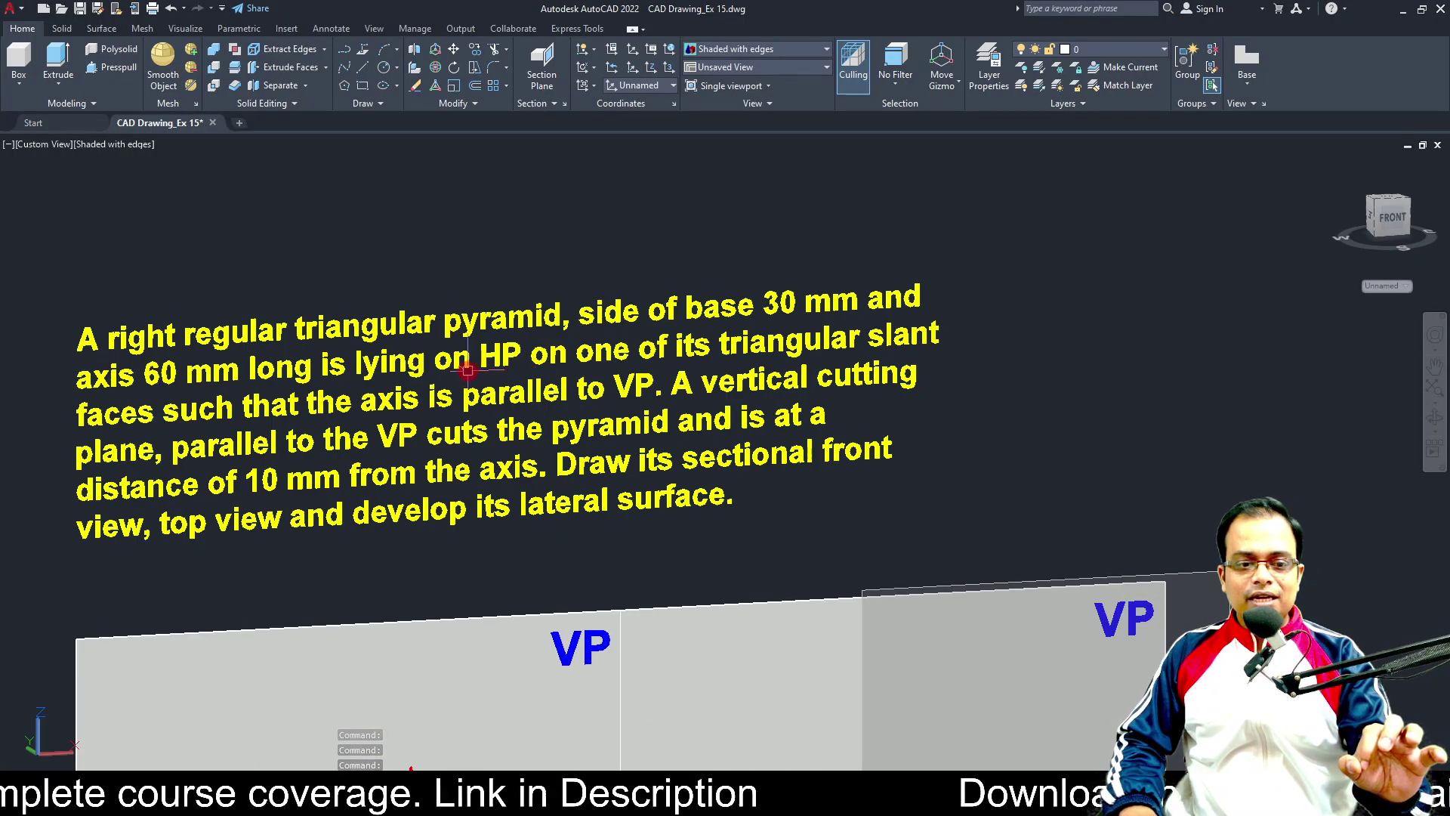
scroll(909, 621, "down", 4)
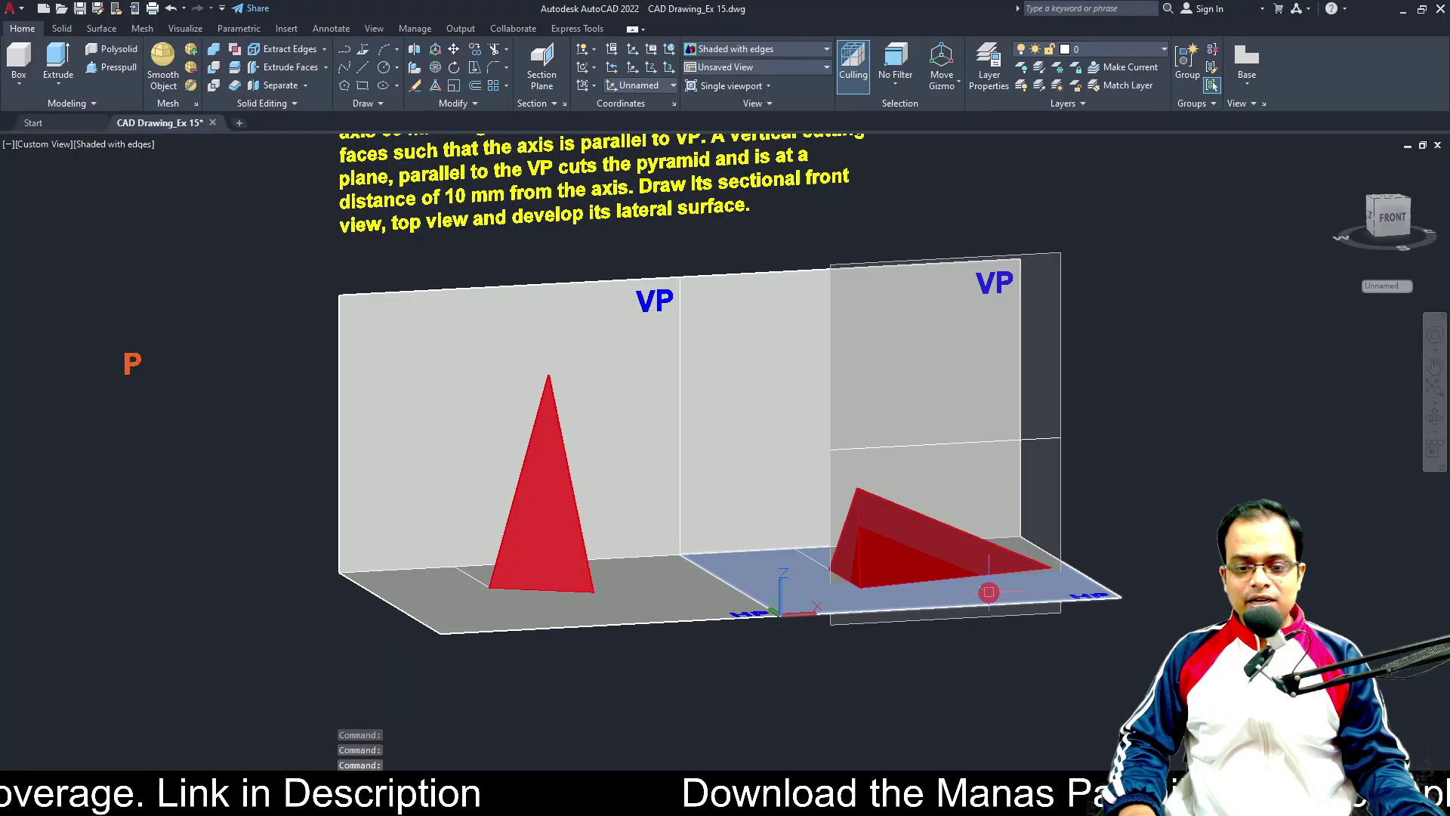
middle_click_drag(988, 592, 973, 495, "shift")
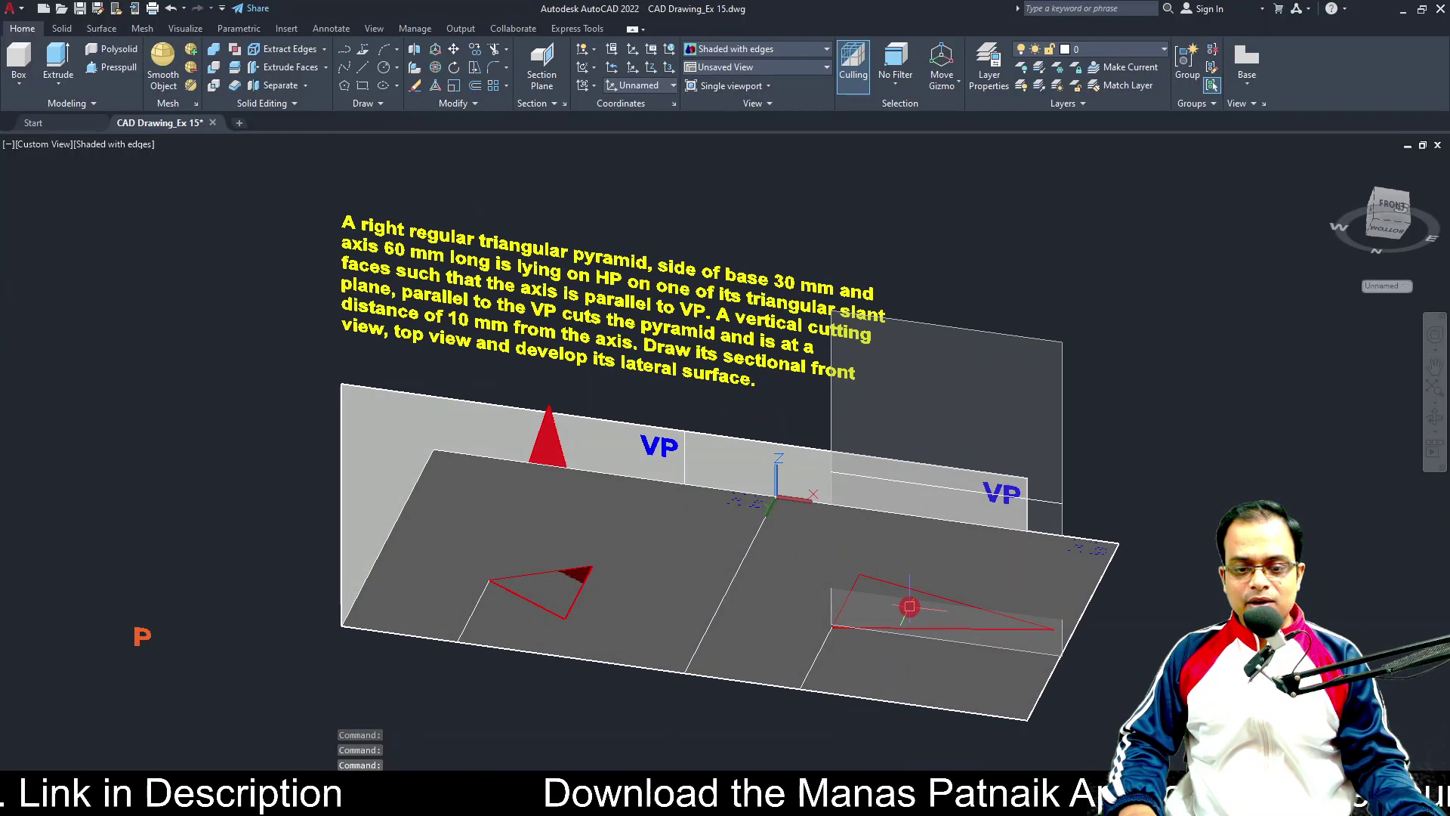
middle_click_drag(909, 606, 923, 720, "shift")
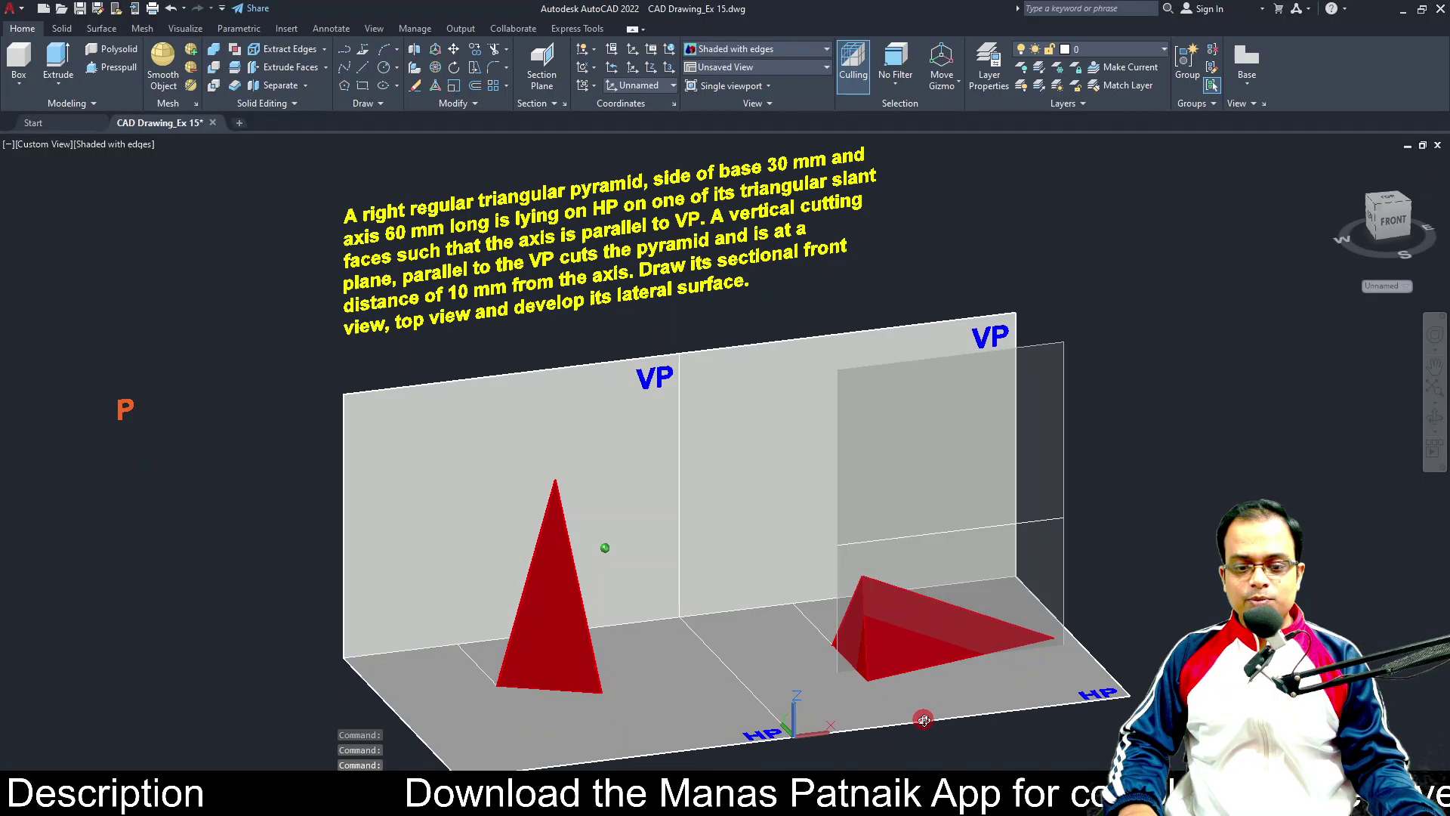
middle_click_drag(771, 682, 654, 431, "shift")
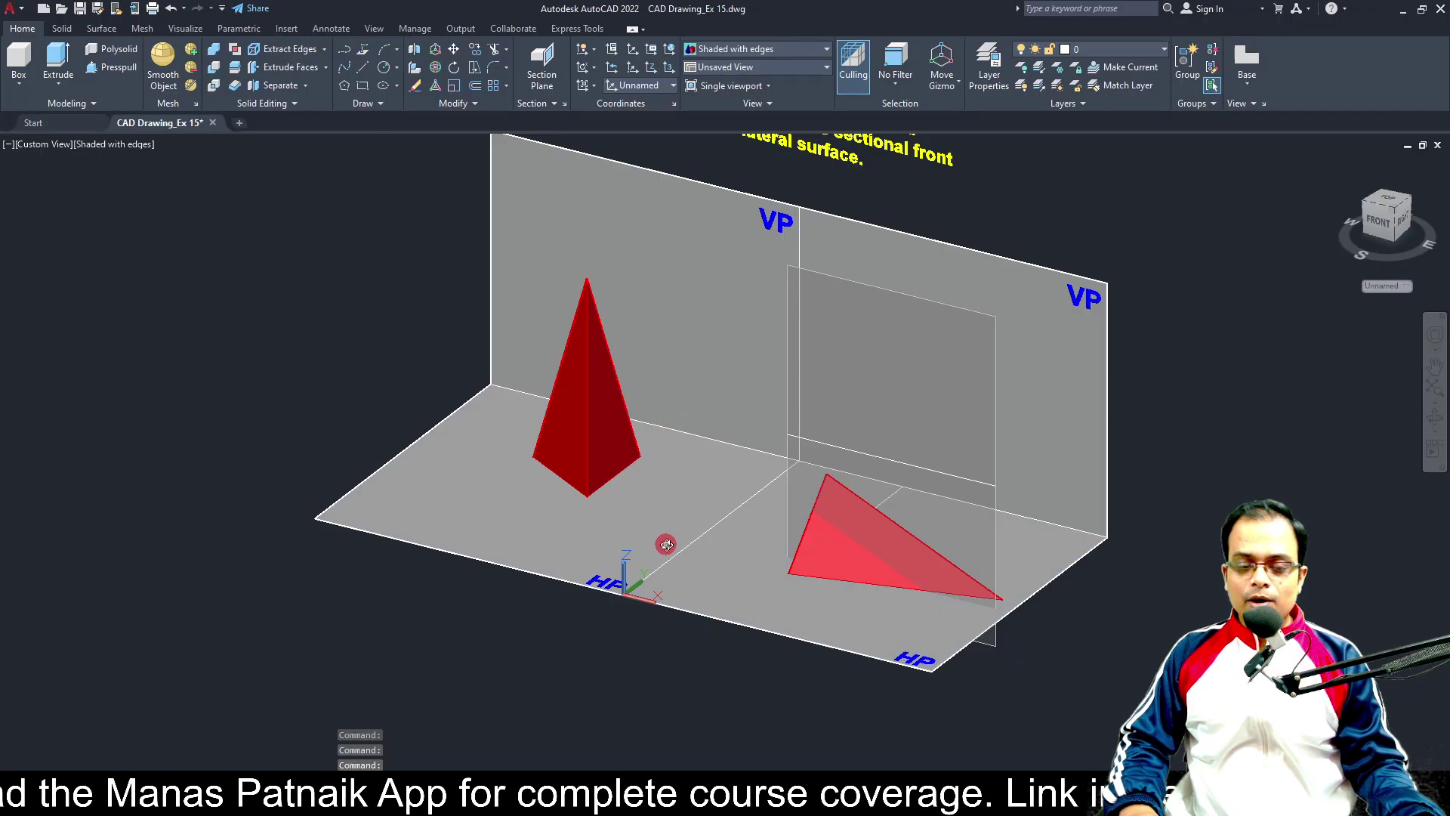
middle_click_drag(664, 543, 829, 544, "shift")
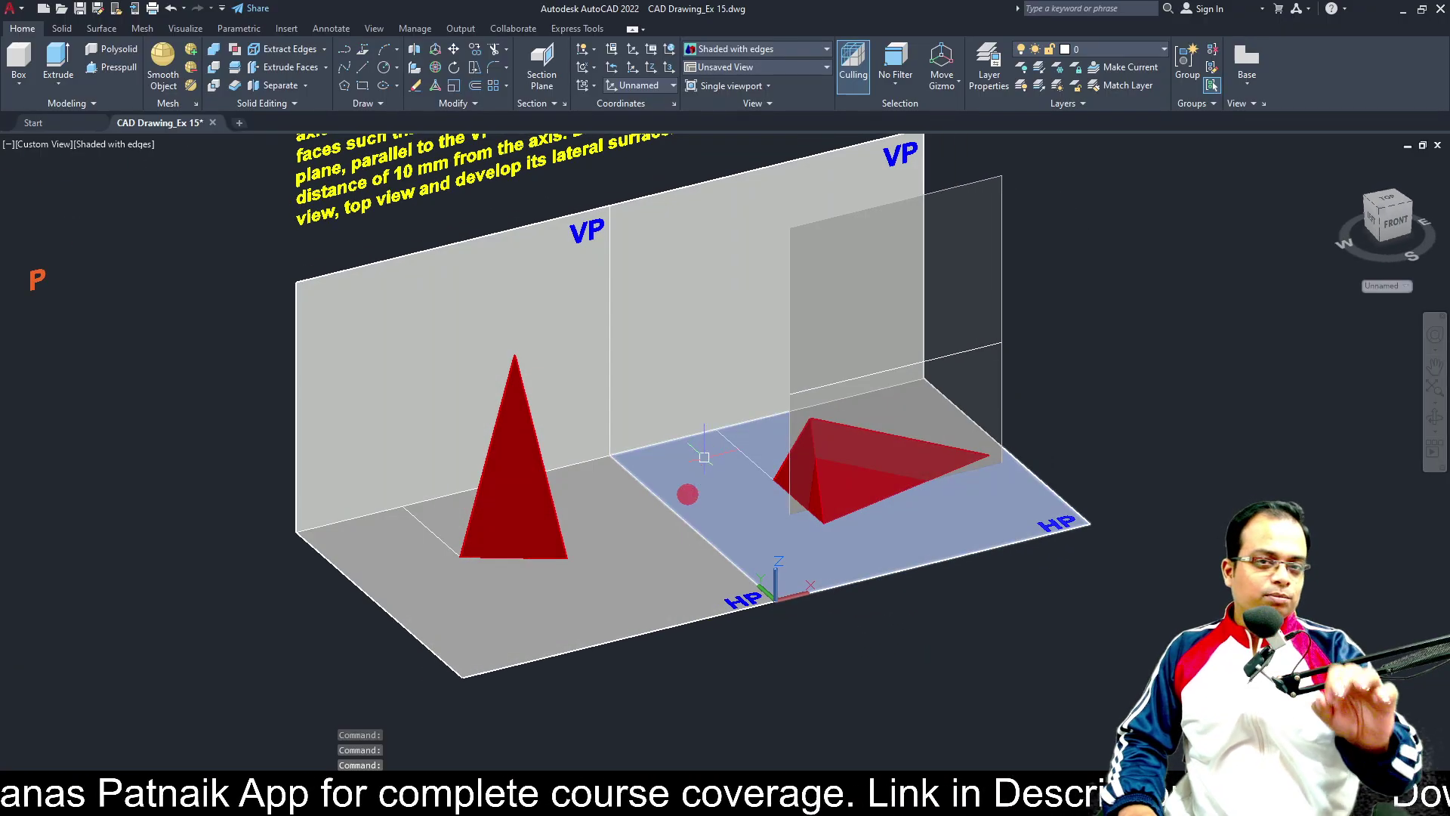
middle_click_drag(687, 495, 724, 608)
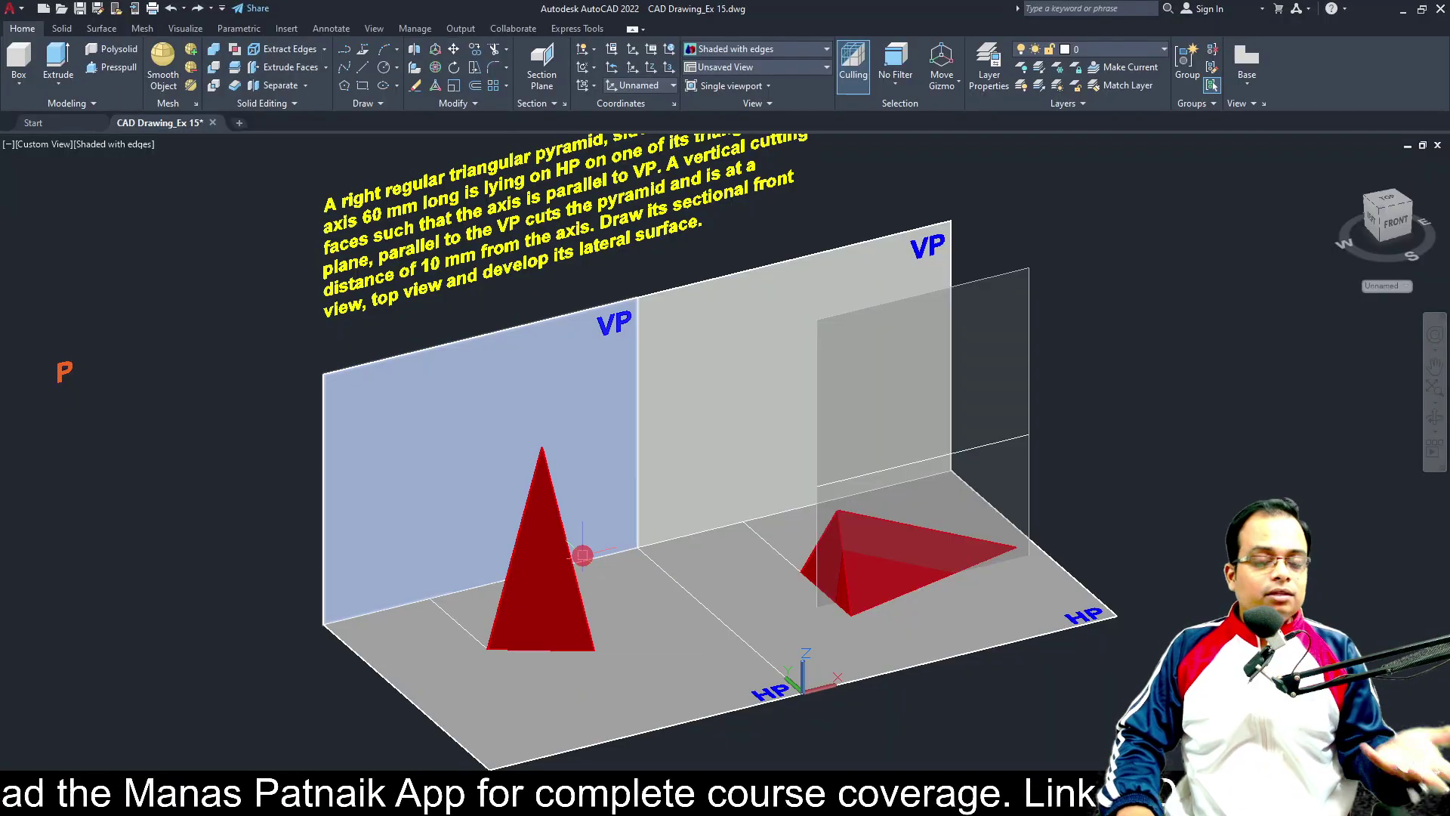
middle_click_drag(576, 330, 599, 417)
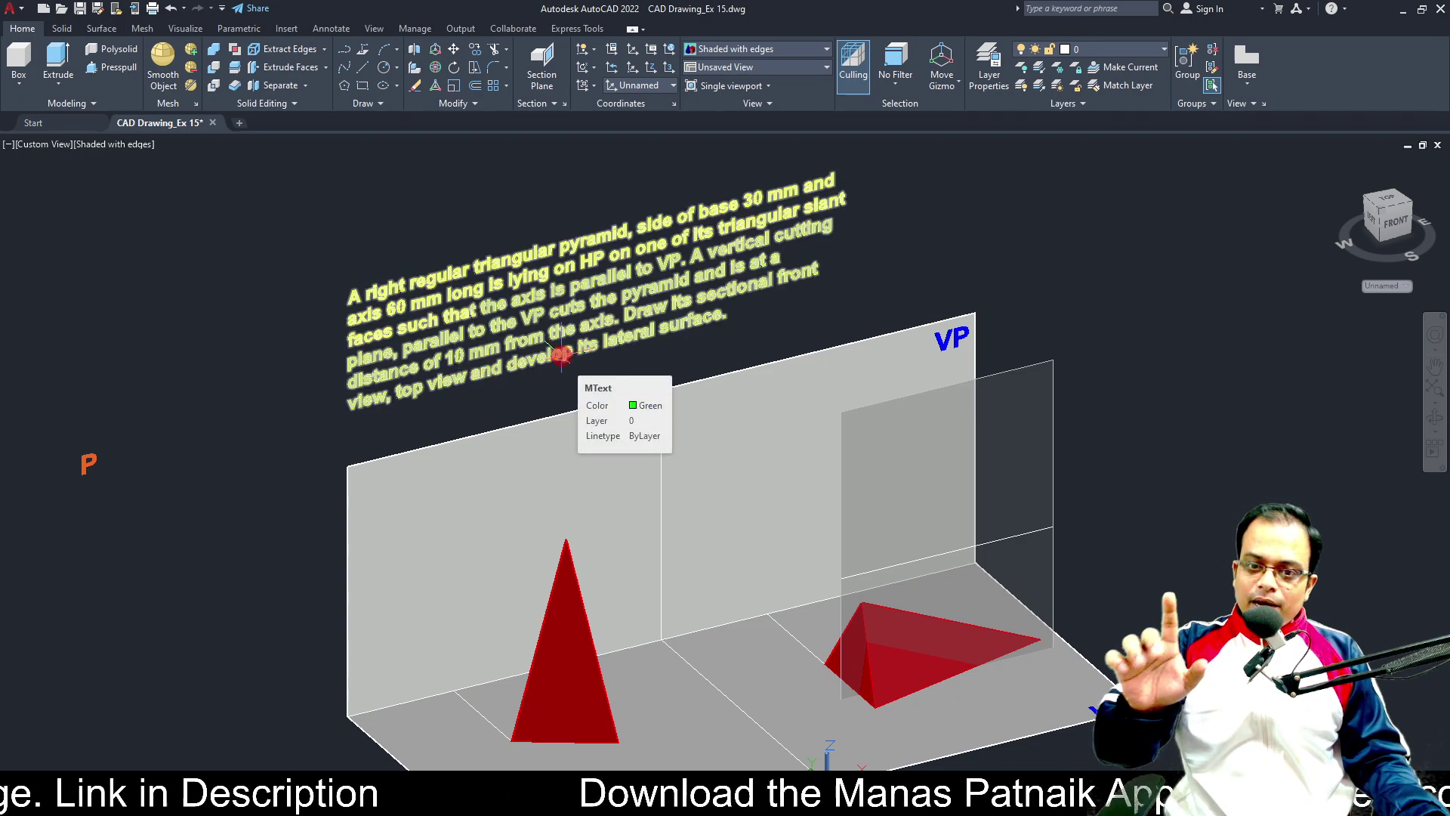
left_click(1056, 399)
middle_click_drag(1149, 314, 971, 381, "shift")
mouse_move(1097, 481)
middle_mouse_down("shift")
mouse_move(1136, 343)
mouse_move(1154, 402)
middle_mouse_up("shift")
key("Escape")
middle_click_drag(1165, 478, 1016, 437, "shift")
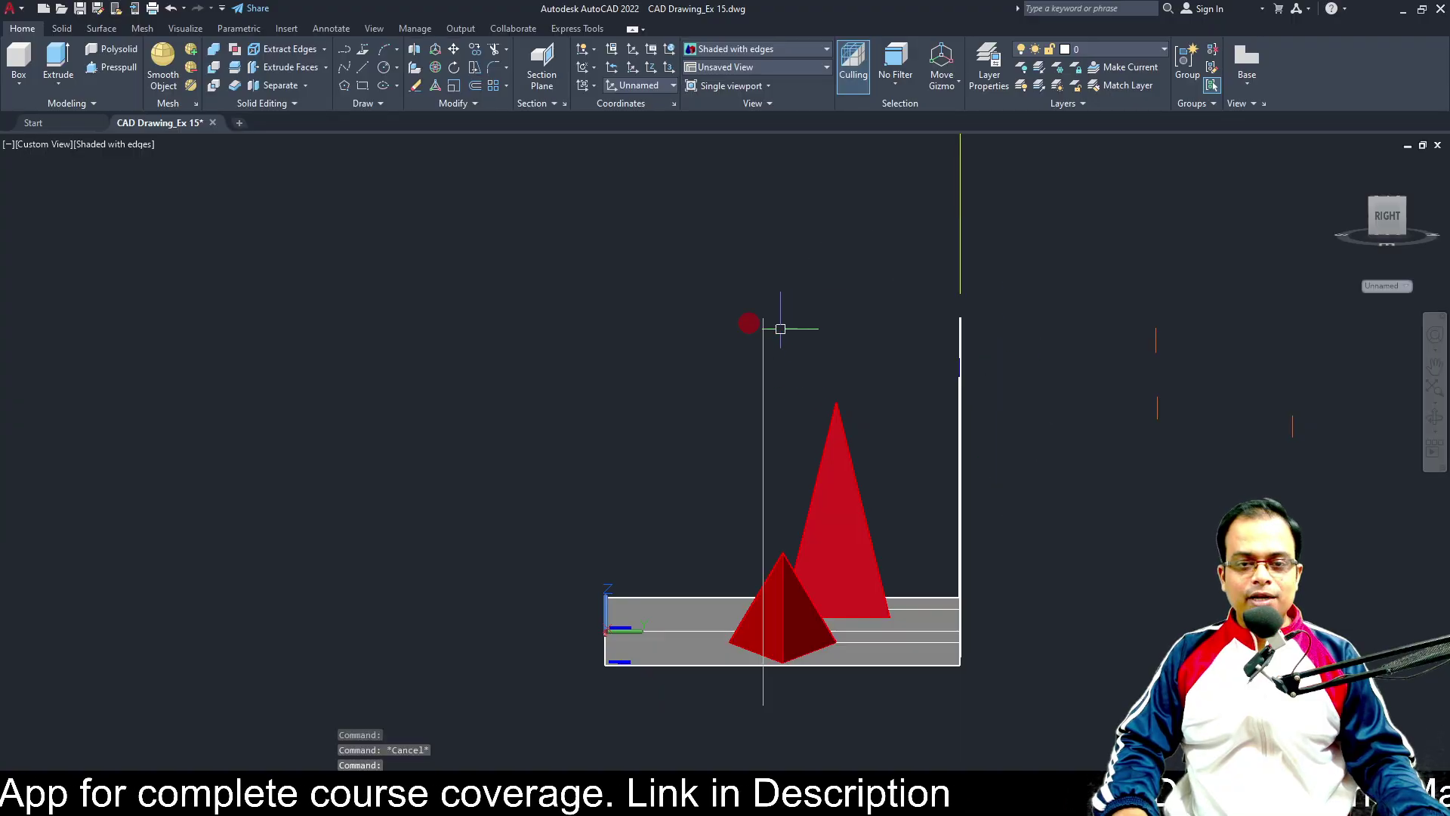
middle_click_drag(700, 357, 959, 371, "shift")
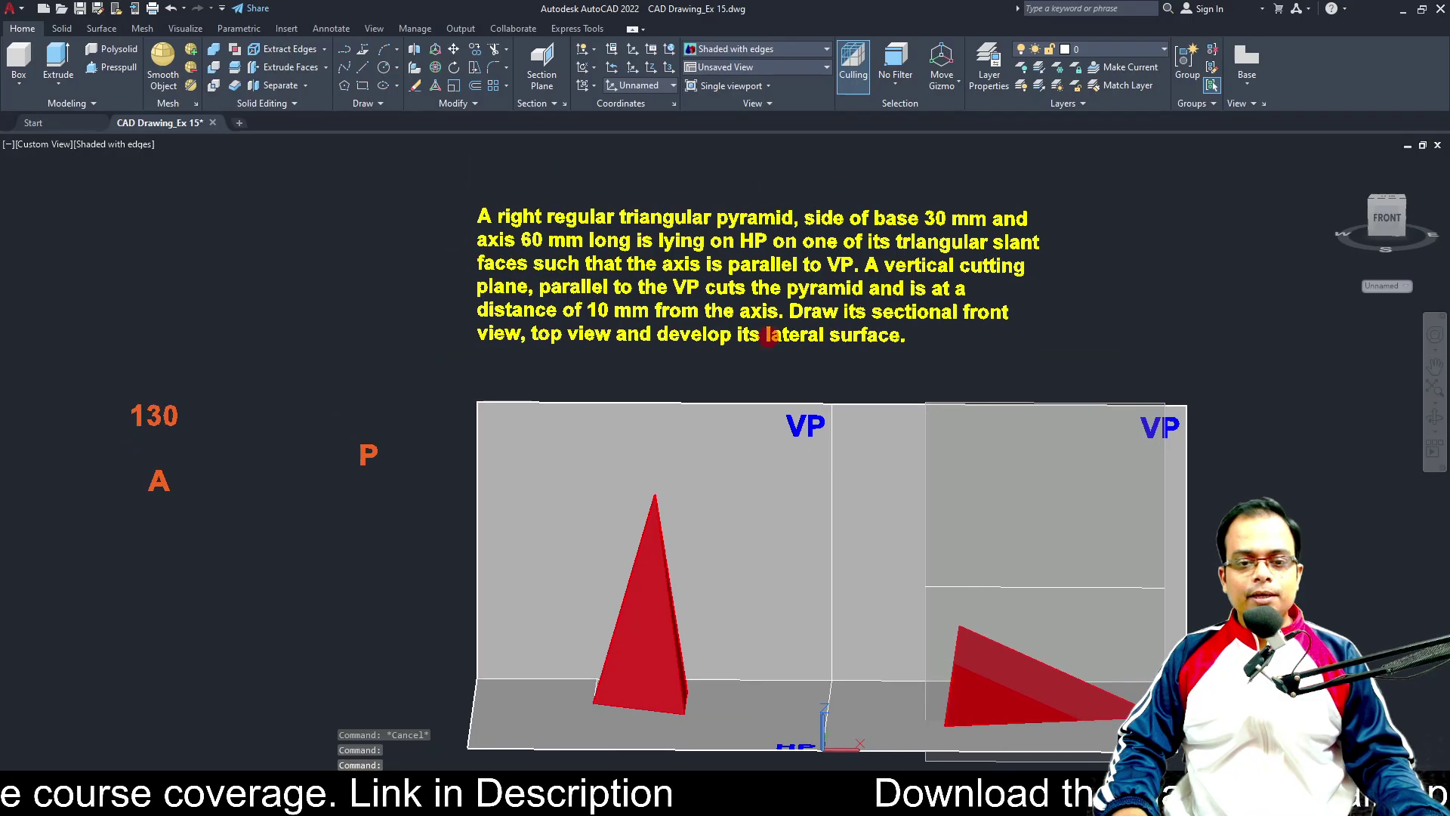
scroll(768, 323, "up", 2)
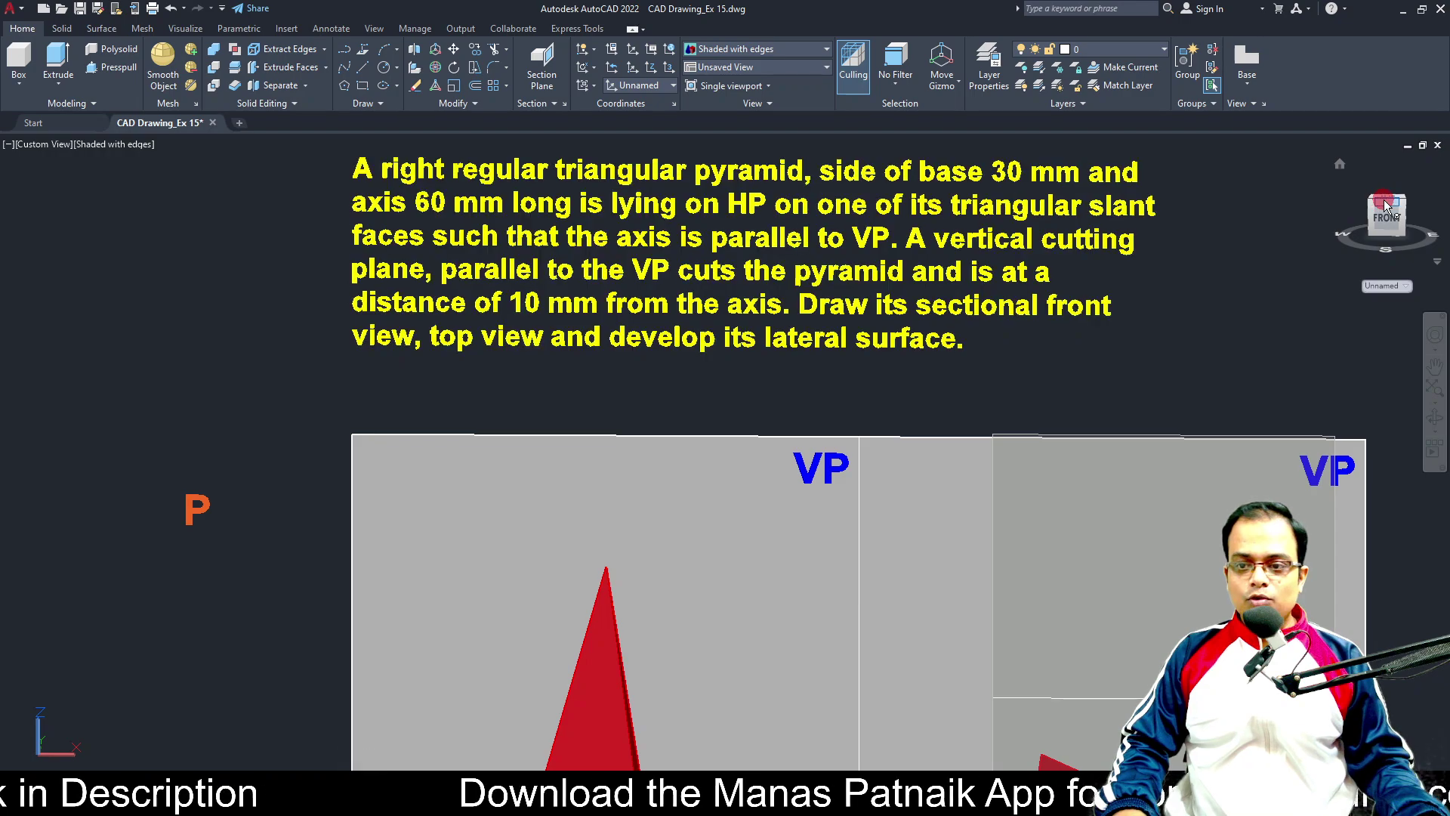
left_click(1341, 164)
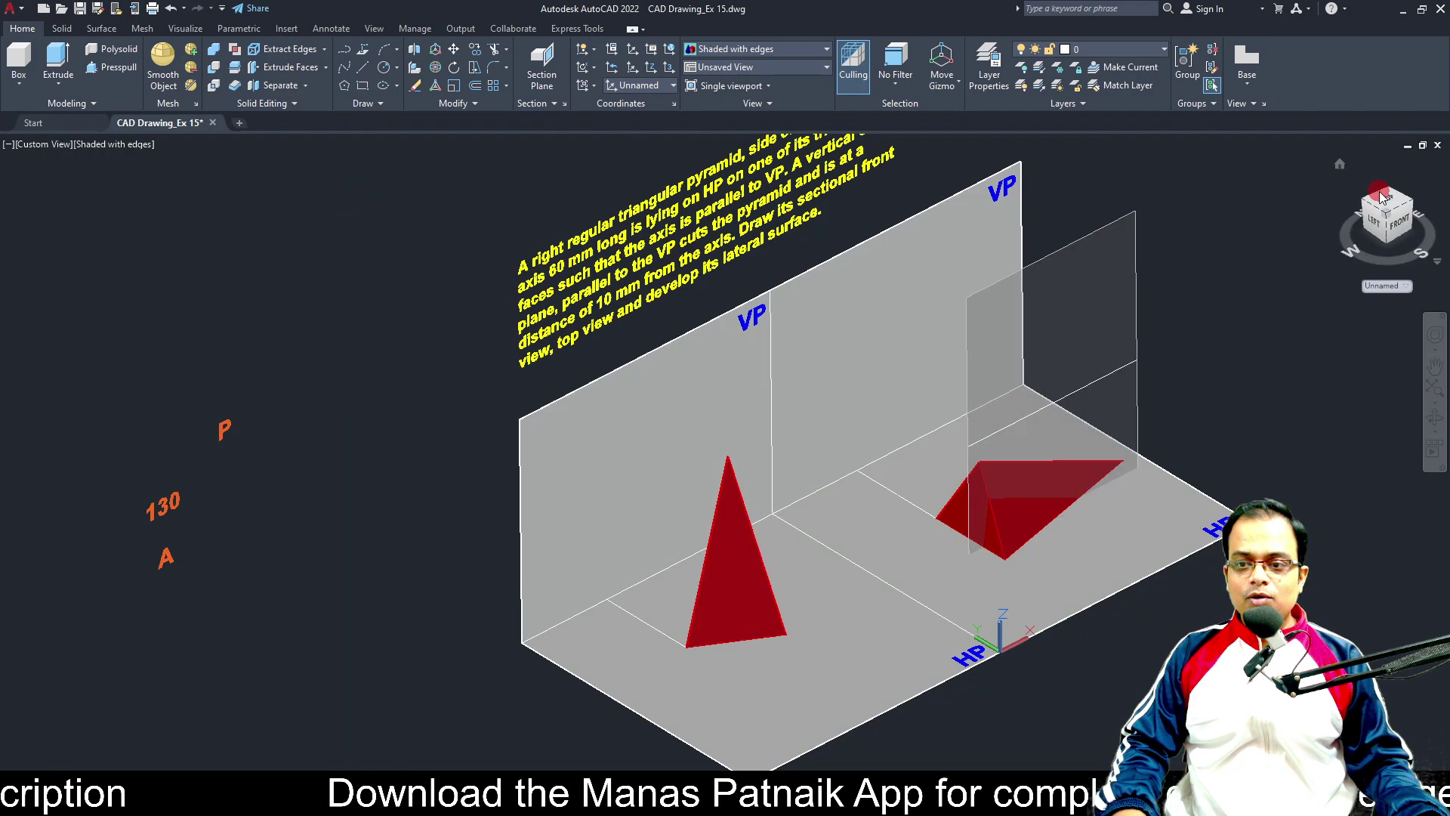
scroll(867, 574, "up", 8)
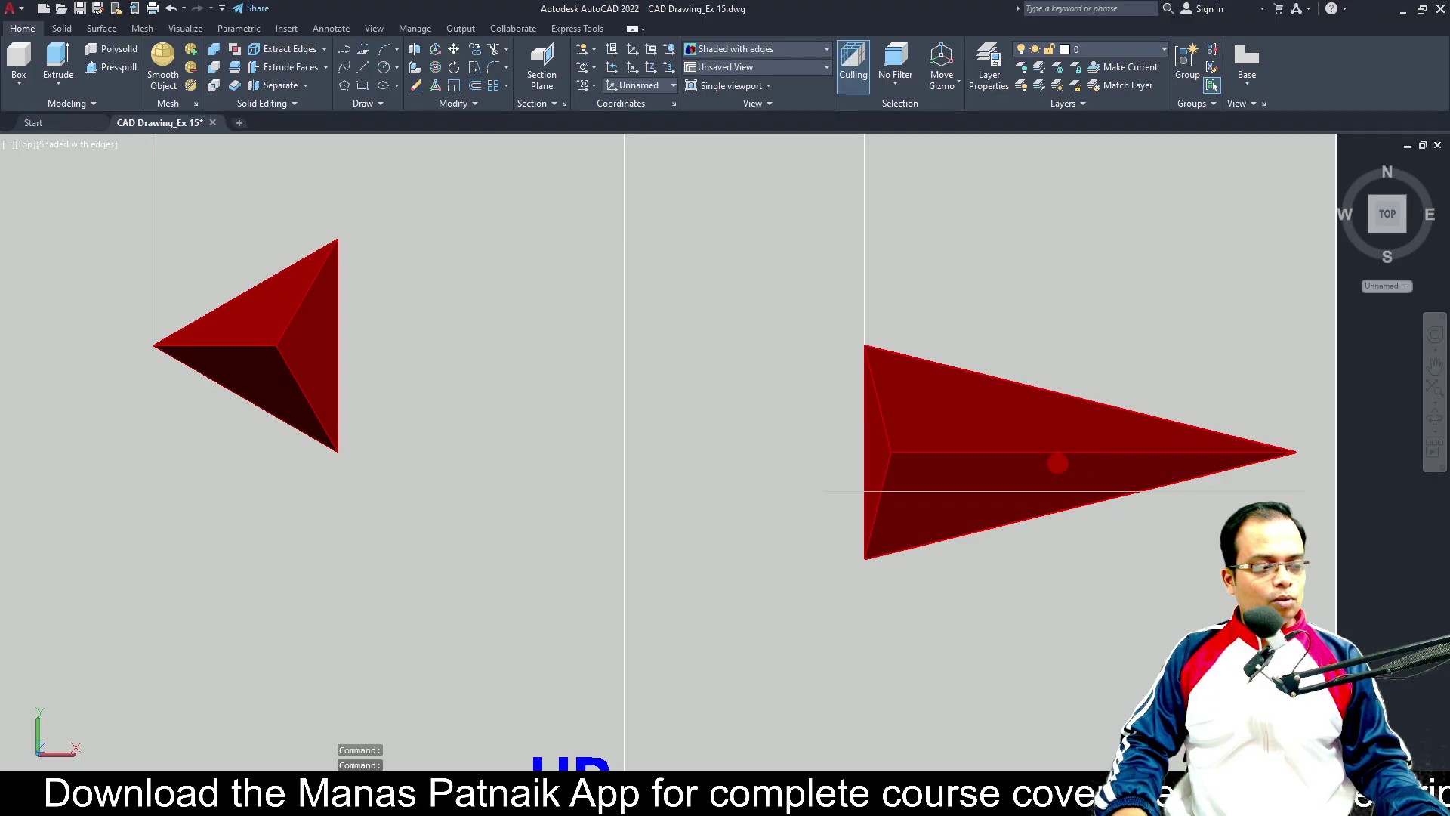
middle_click_drag(1058, 463, 845, 462)
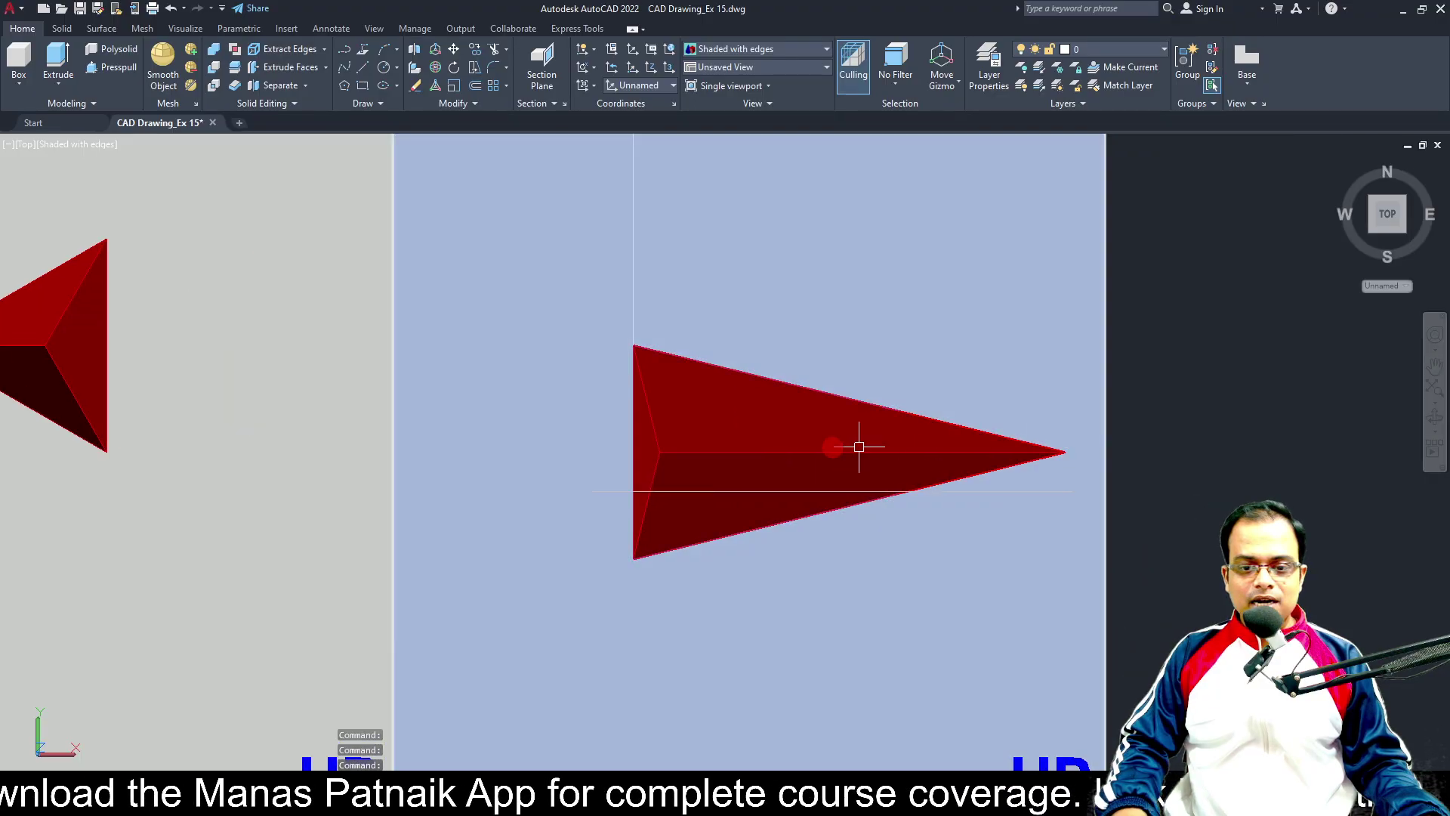
left_click(681, 447)
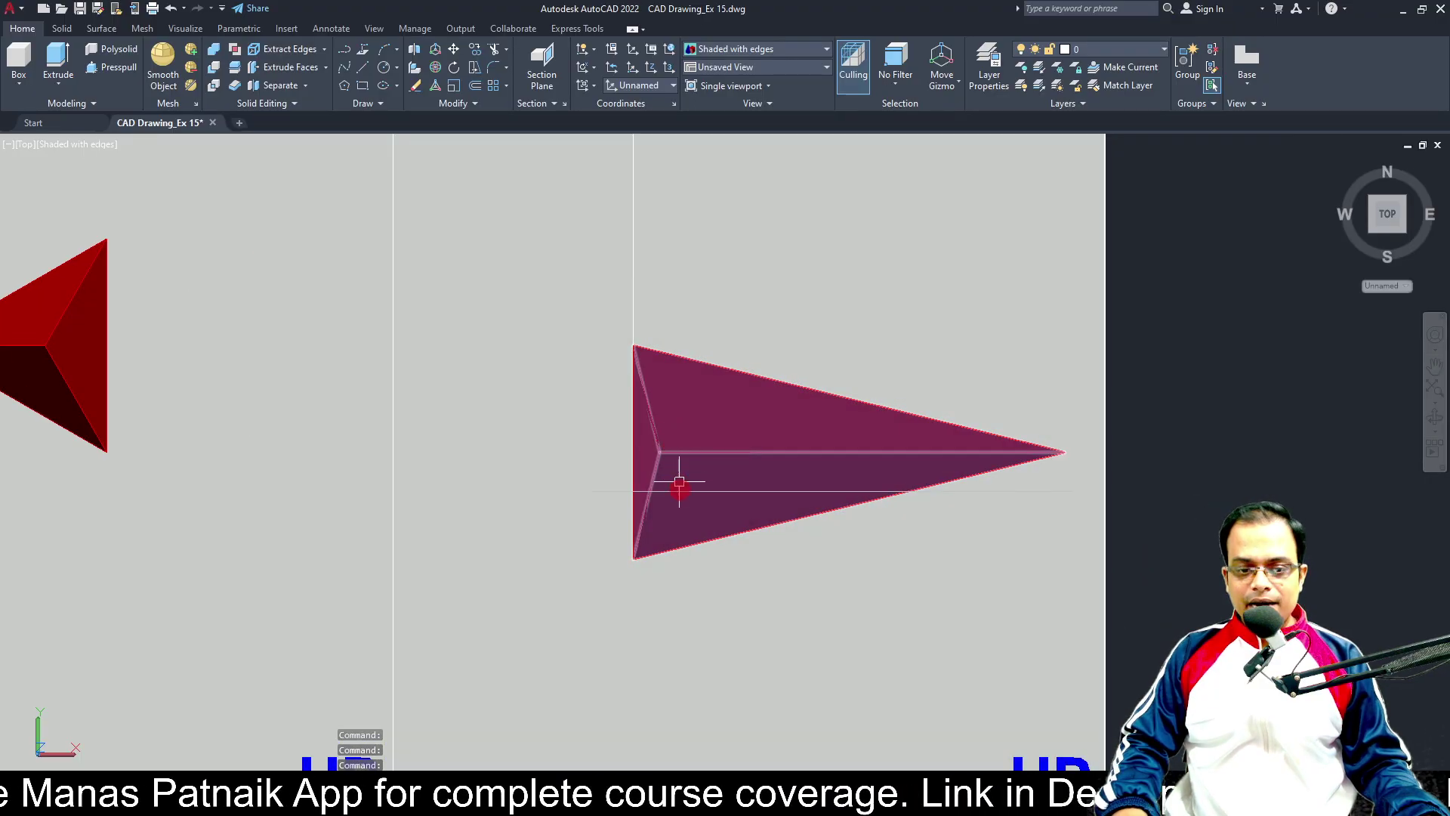
key("Return")
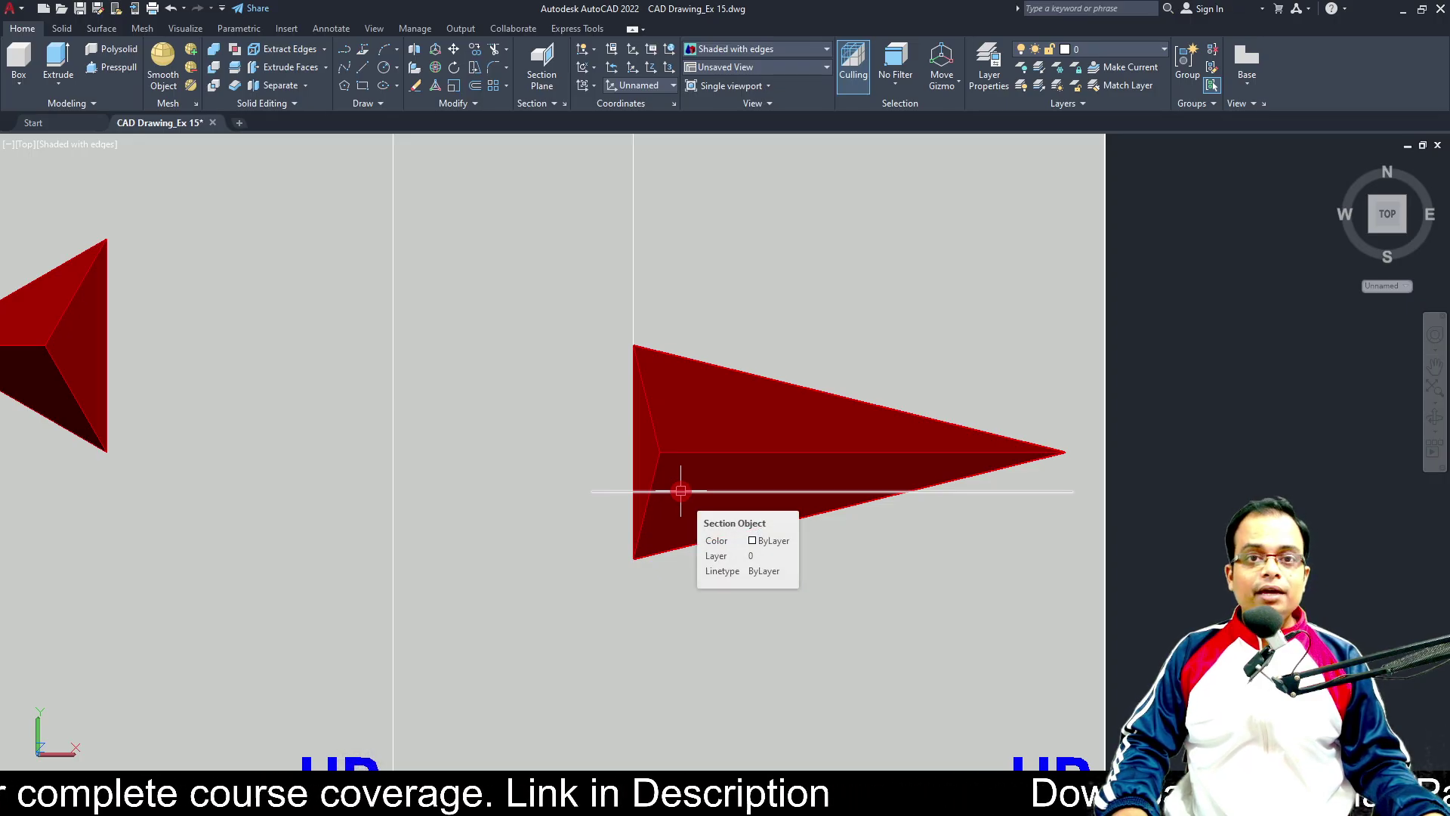
left_click(733, 510)
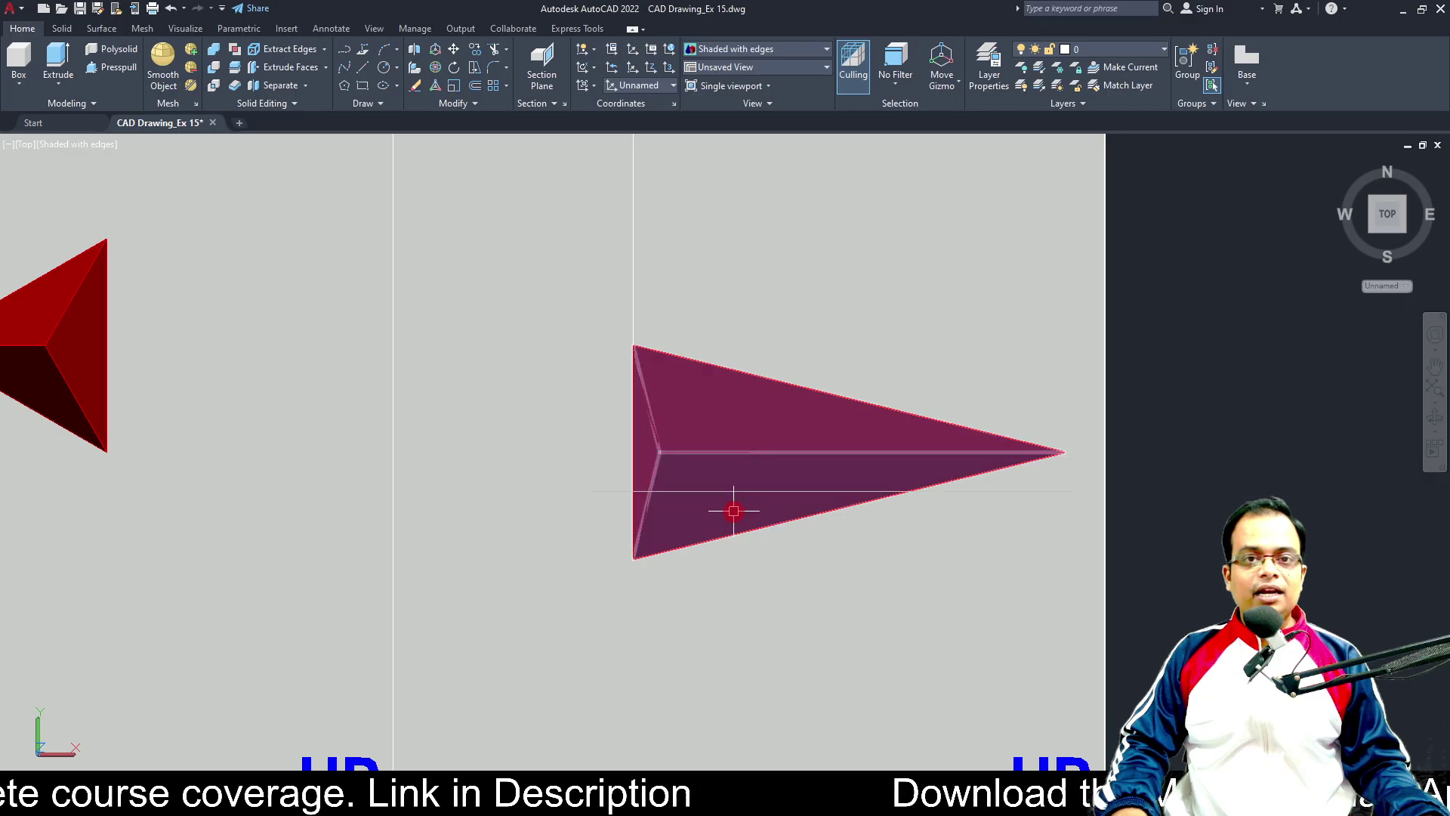
scroll(729, 496, "down", 4)
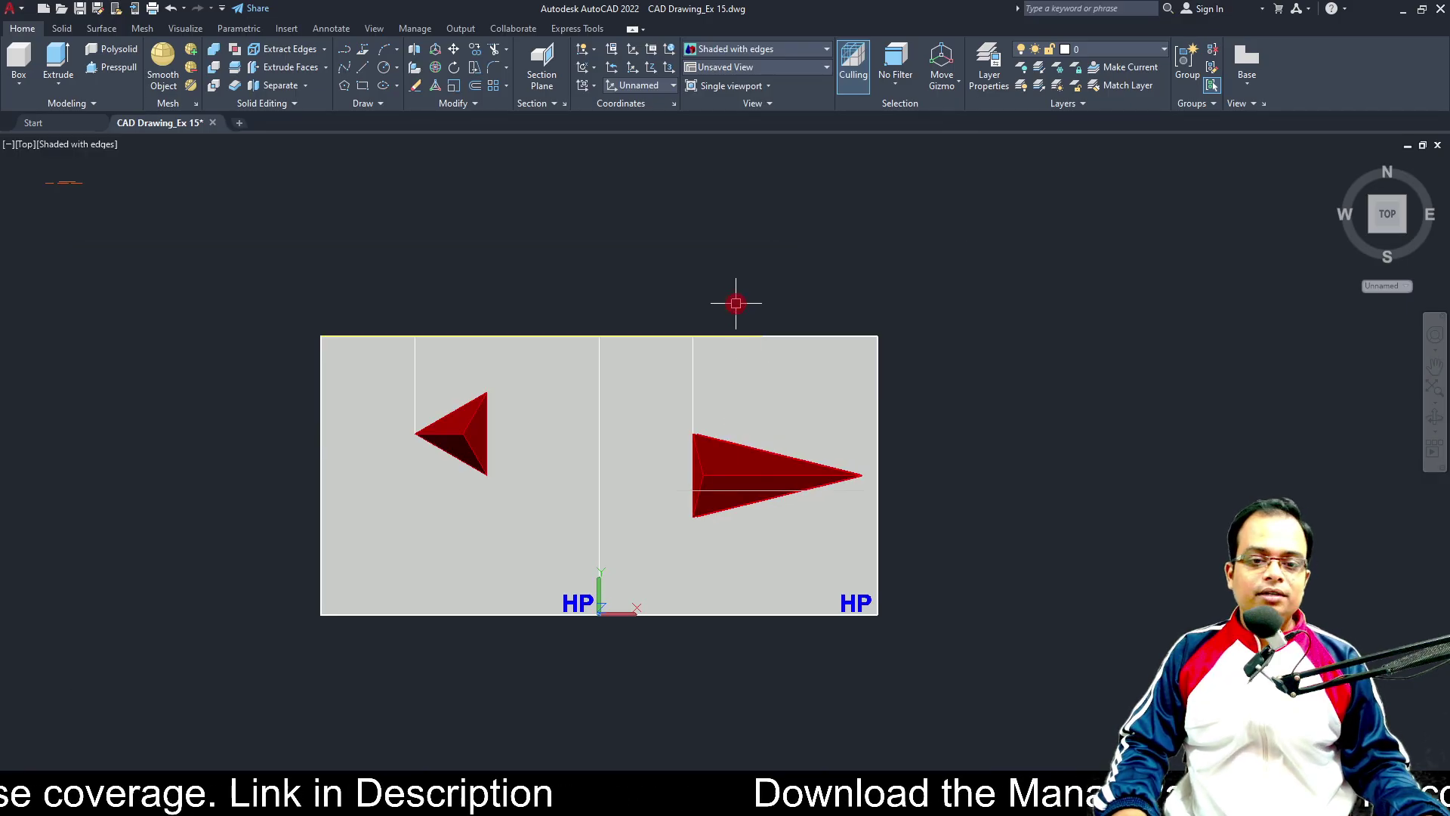
middle_click_drag(650, 424, 683, 288, "shift")
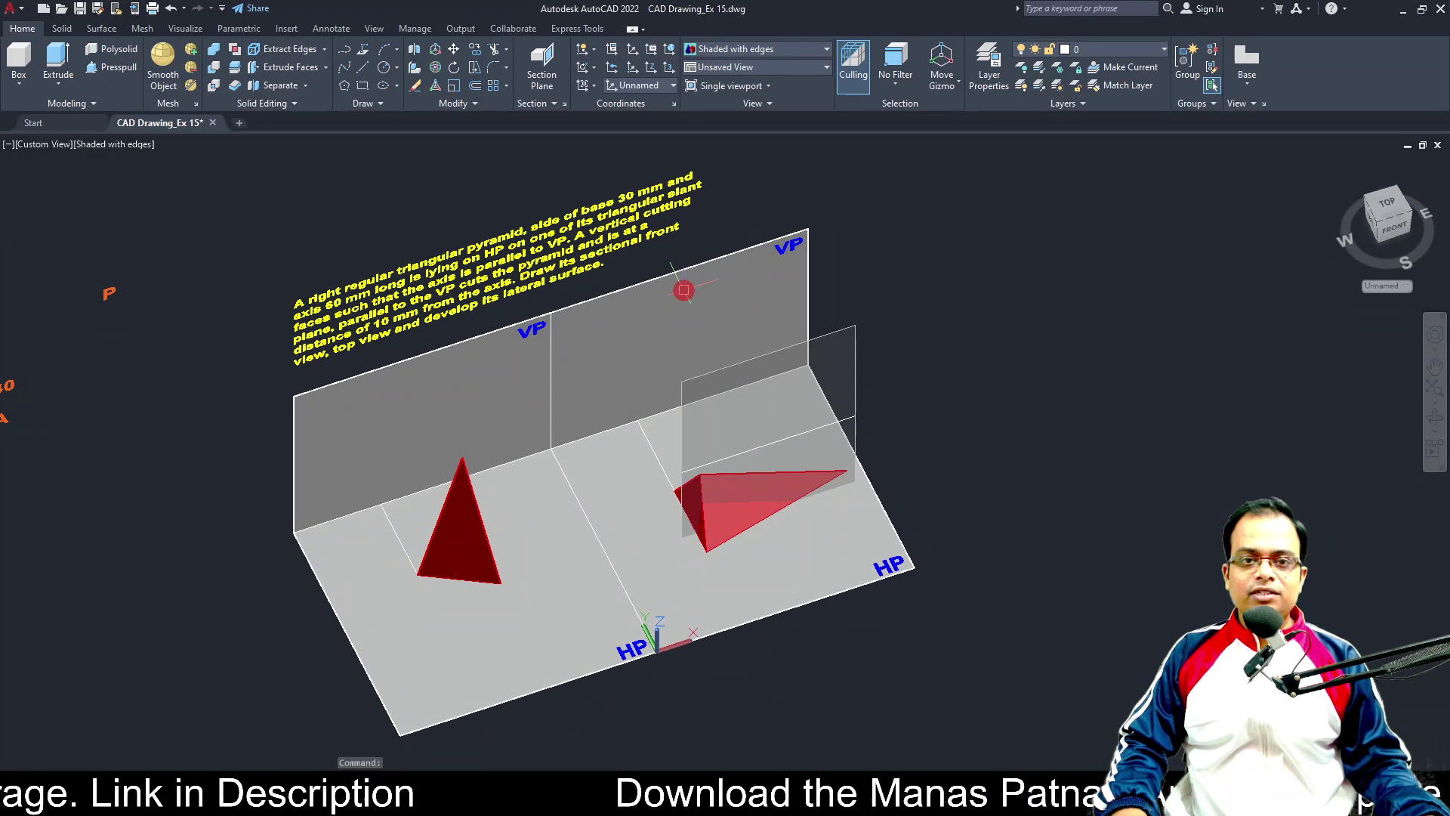
scroll(597, 252, "up", 3)
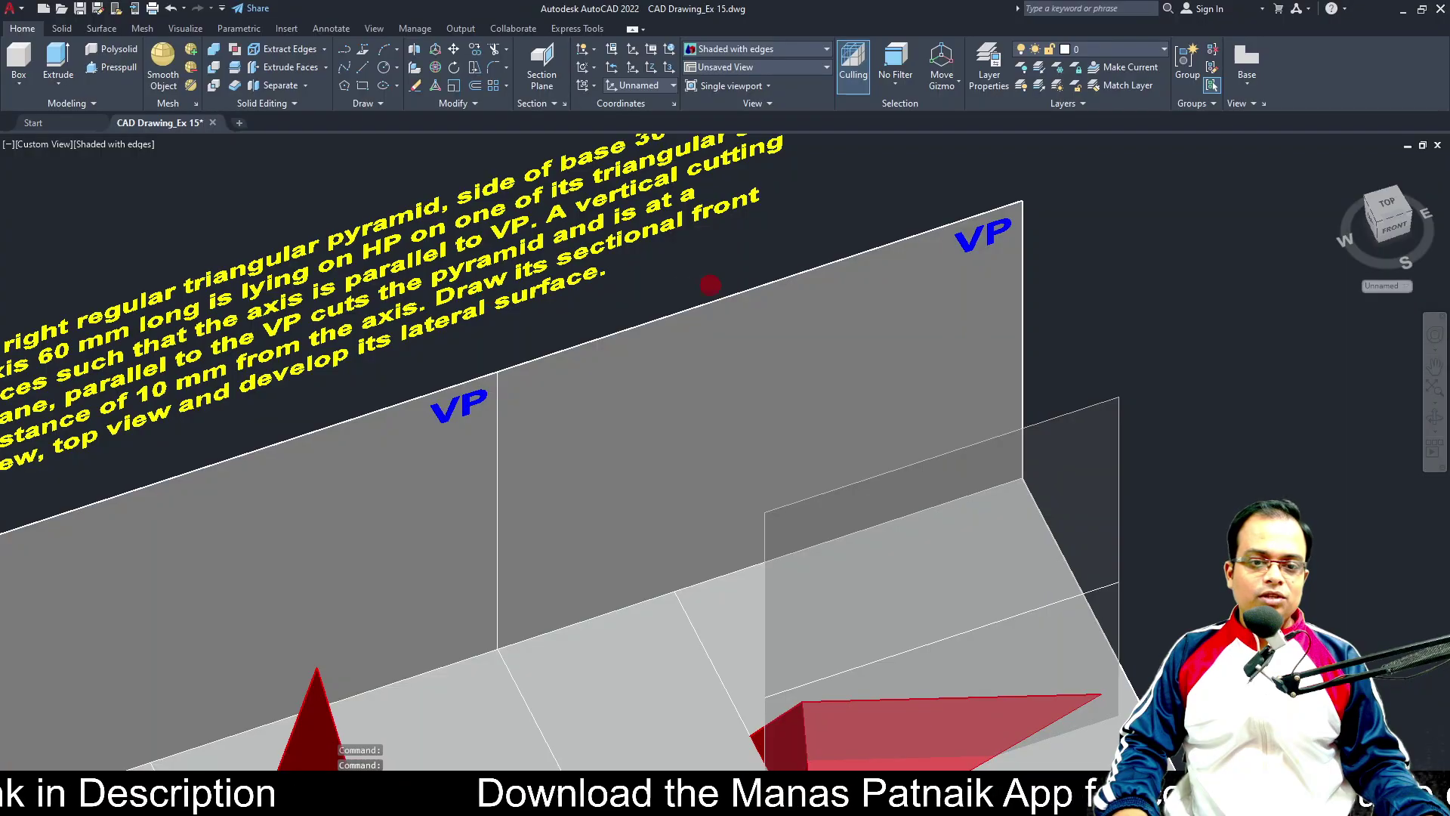
scroll(601, 257, "up", 2)
scroll(306, 403, "down", 1)
middle_click_drag(308, 401, 519, 376)
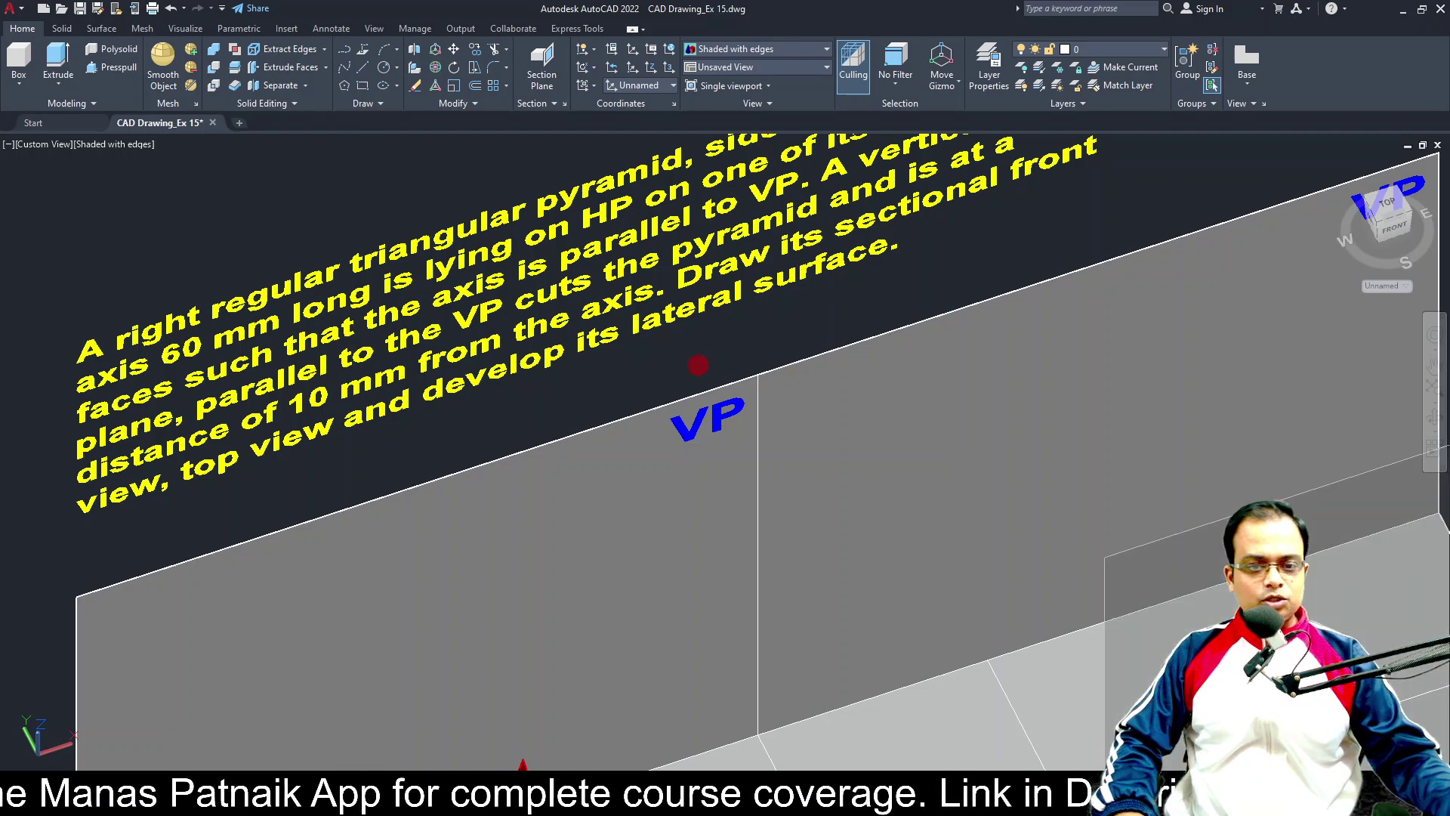
scroll(695, 364, "down", 2)
scroll(663, 551, "down", 3)
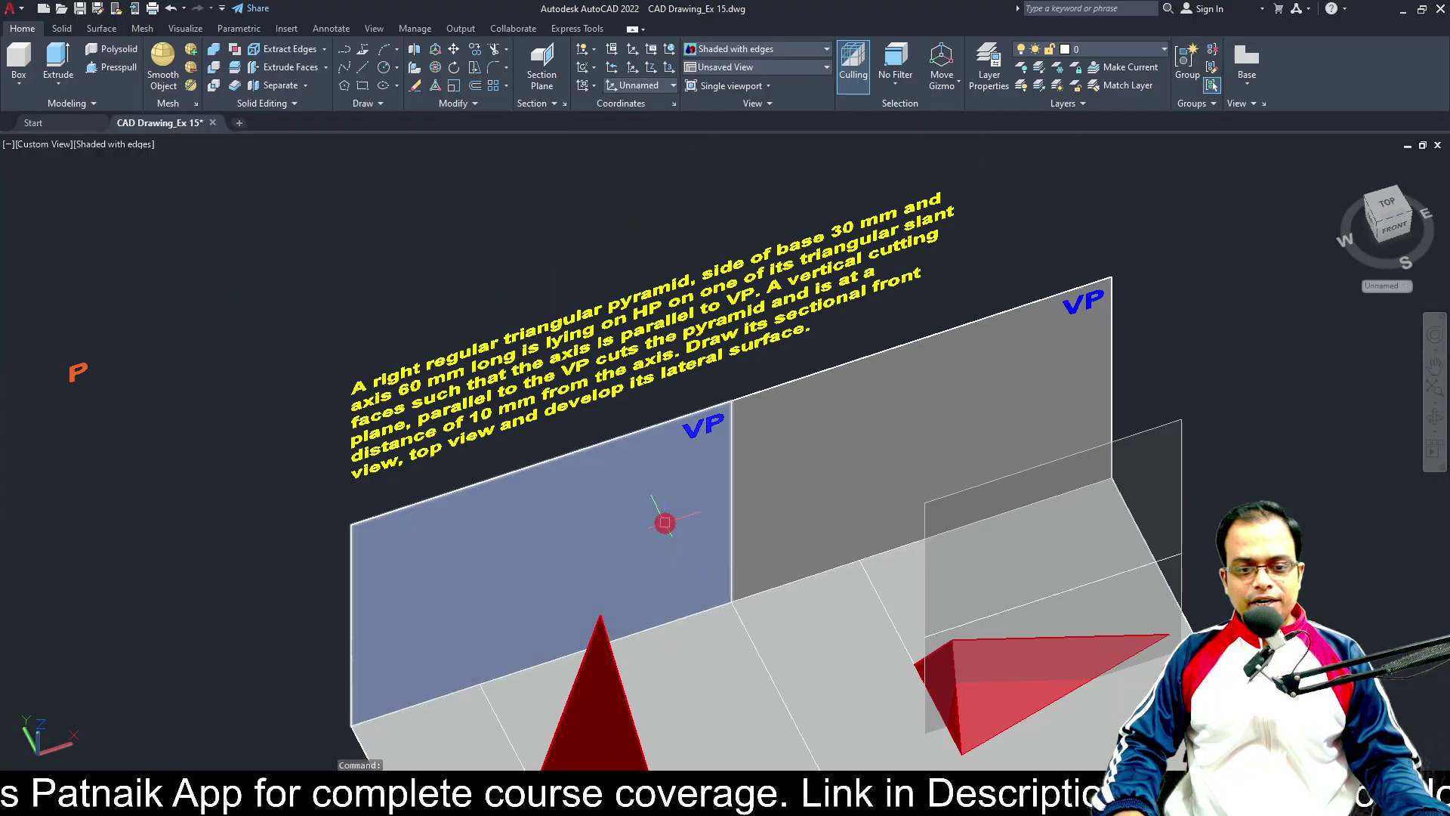
middle_click_drag(664, 521, 676, 294, "shift")
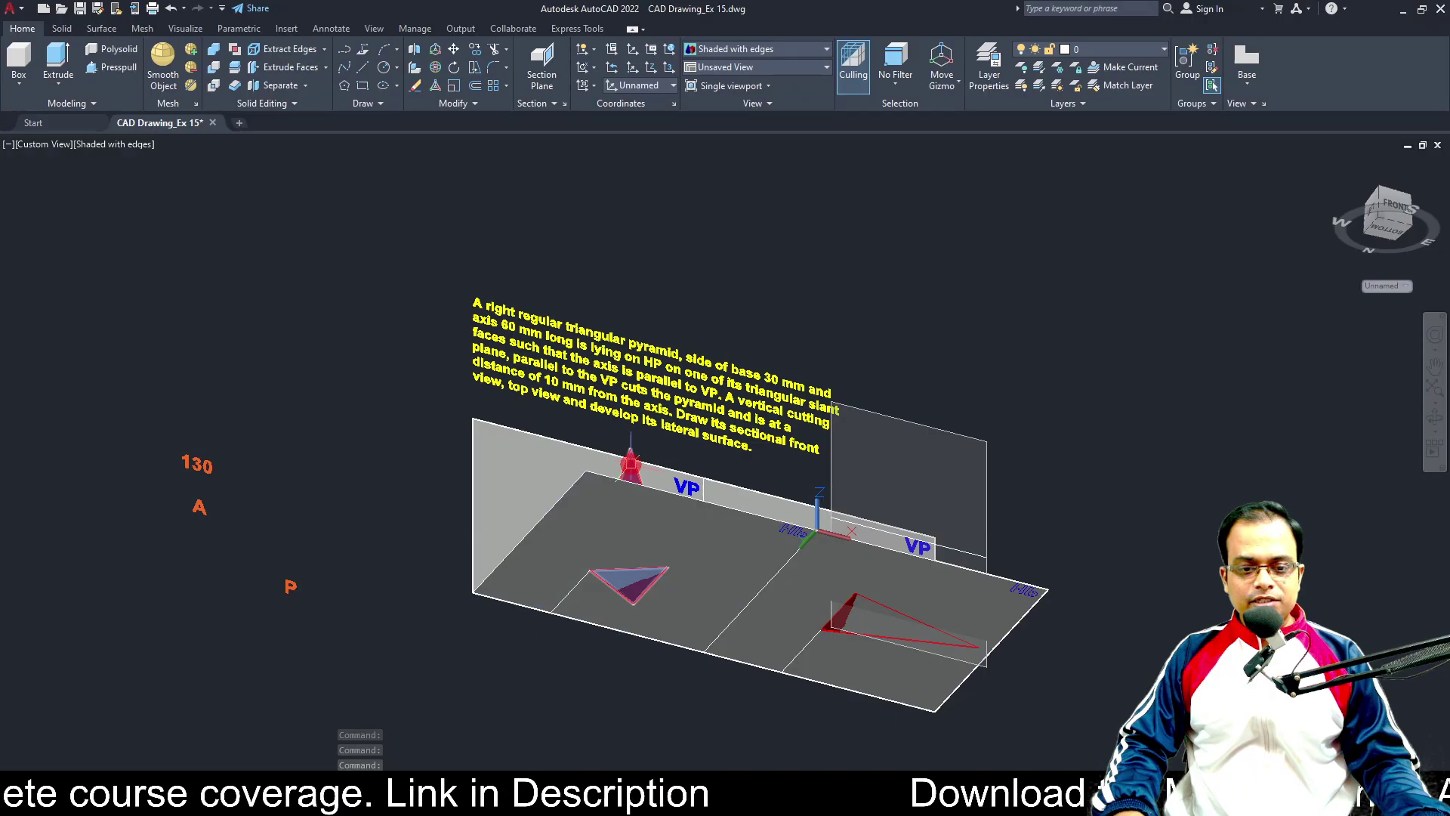
mouse_move(630, 472)
middle_mouse_down("shift")
mouse_move(616, 672)
mouse_move(555, 695)
middle_mouse_up("shift")
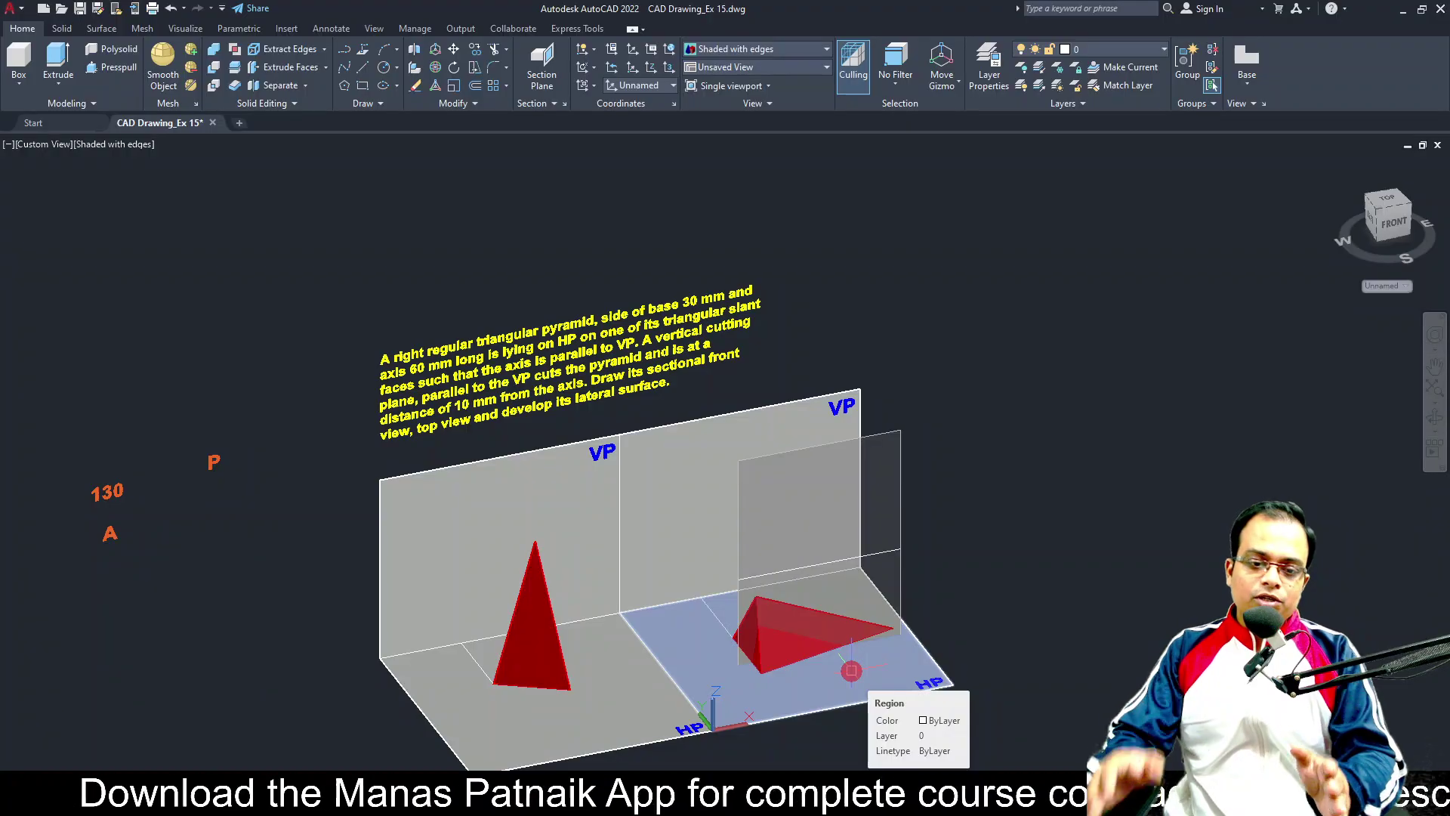
scroll(514, 618, "up", 3)
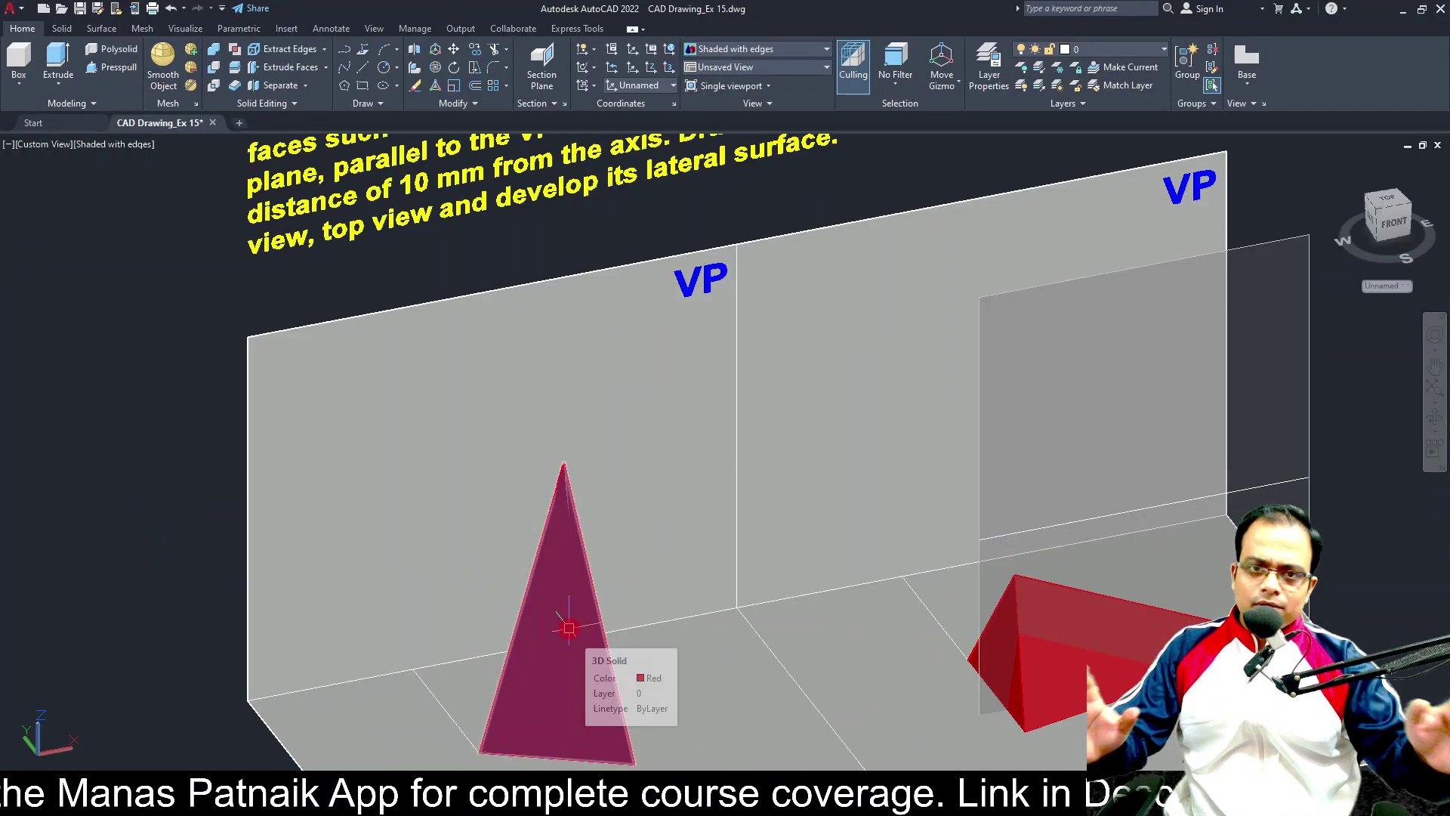
scroll(569, 629, "down", 3)
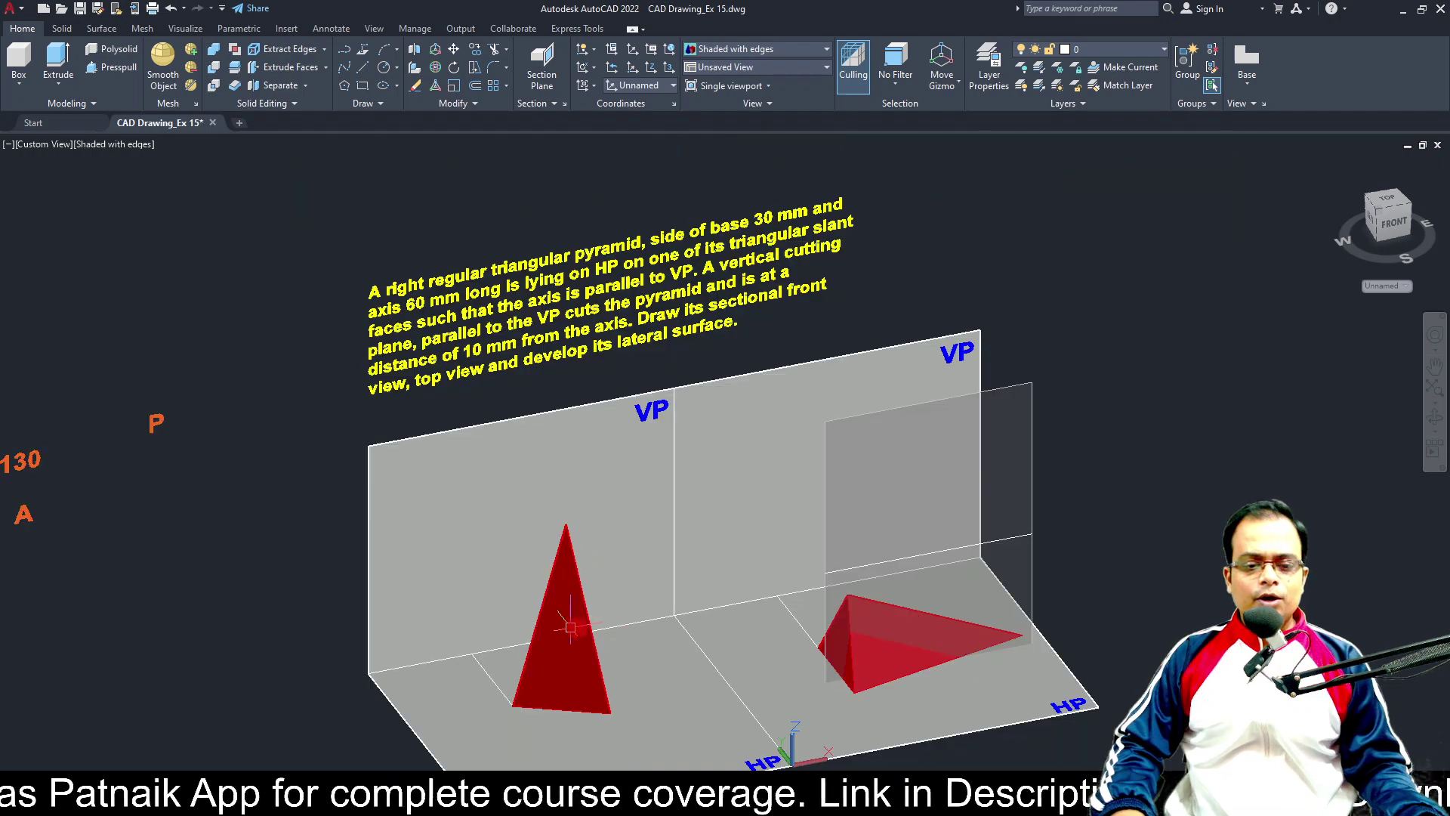
middle_click_drag(609, 635, 408, 625, "shift")
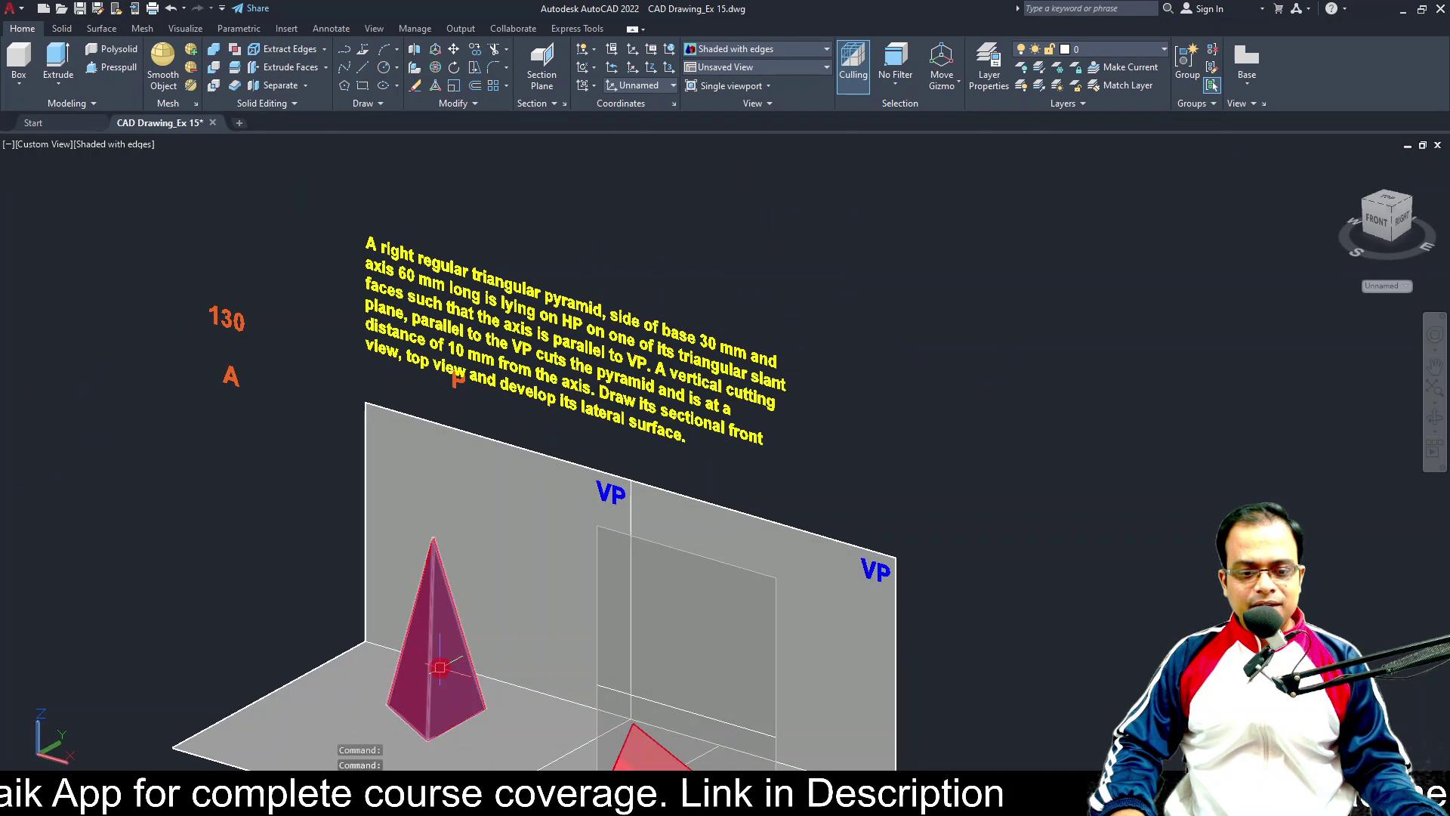
middle_click_drag(441, 671, 589, 494)
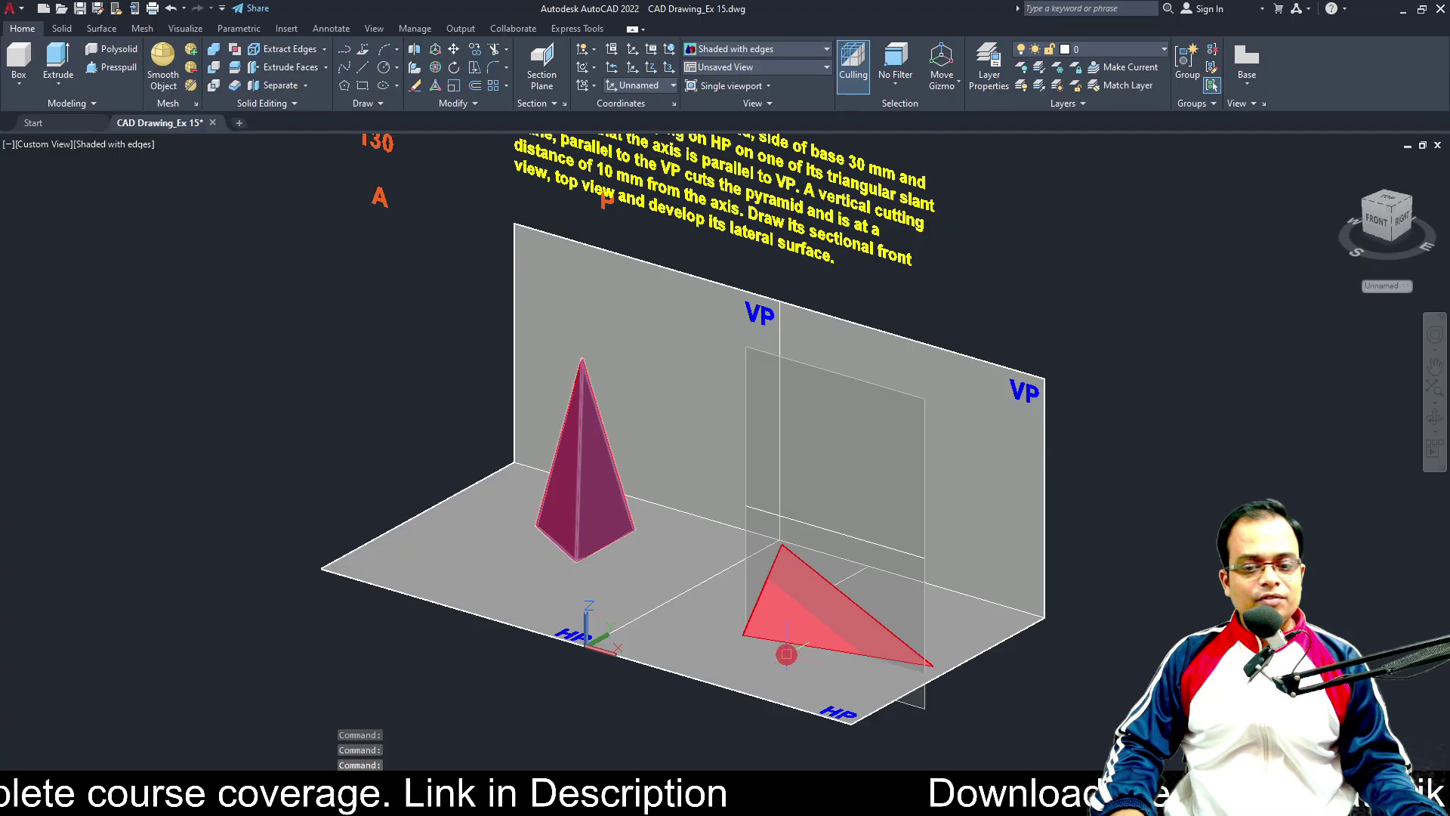
middle_click_drag(786, 654, 889, 744, "shift")
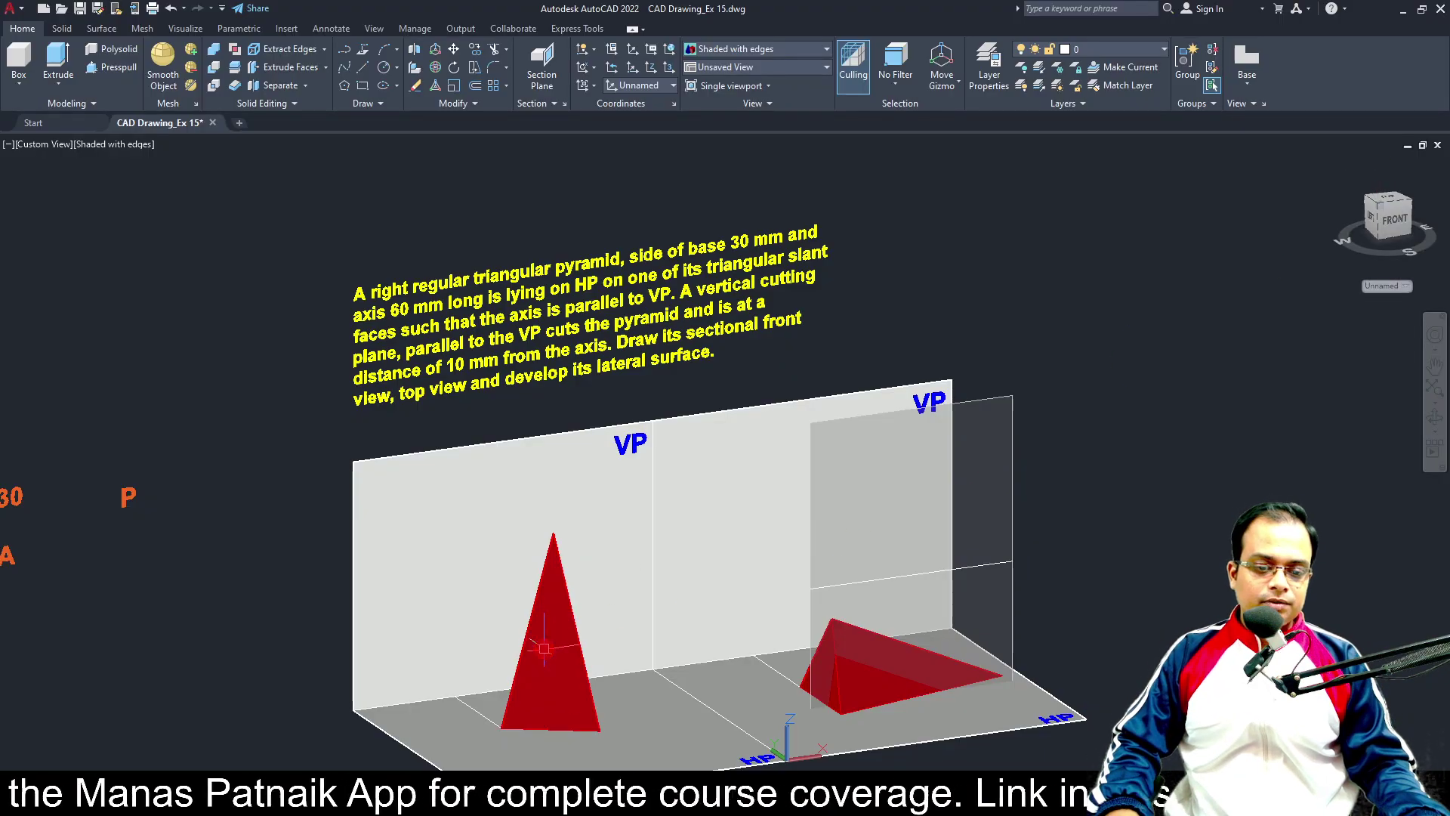
middle_click_drag(559, 624, 680, 515)
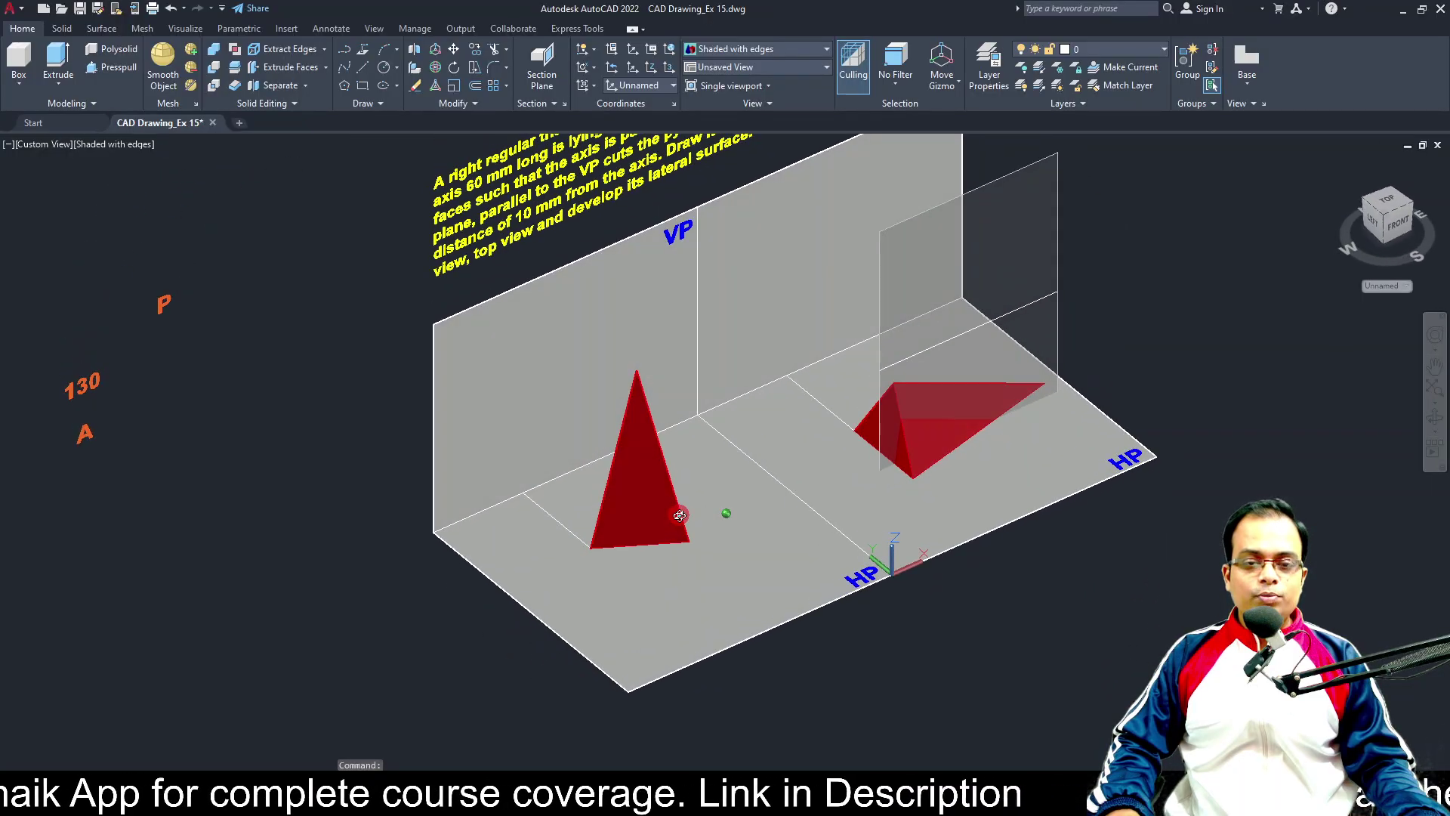
middle_click_drag(644, 582, 646, 529, "shift")
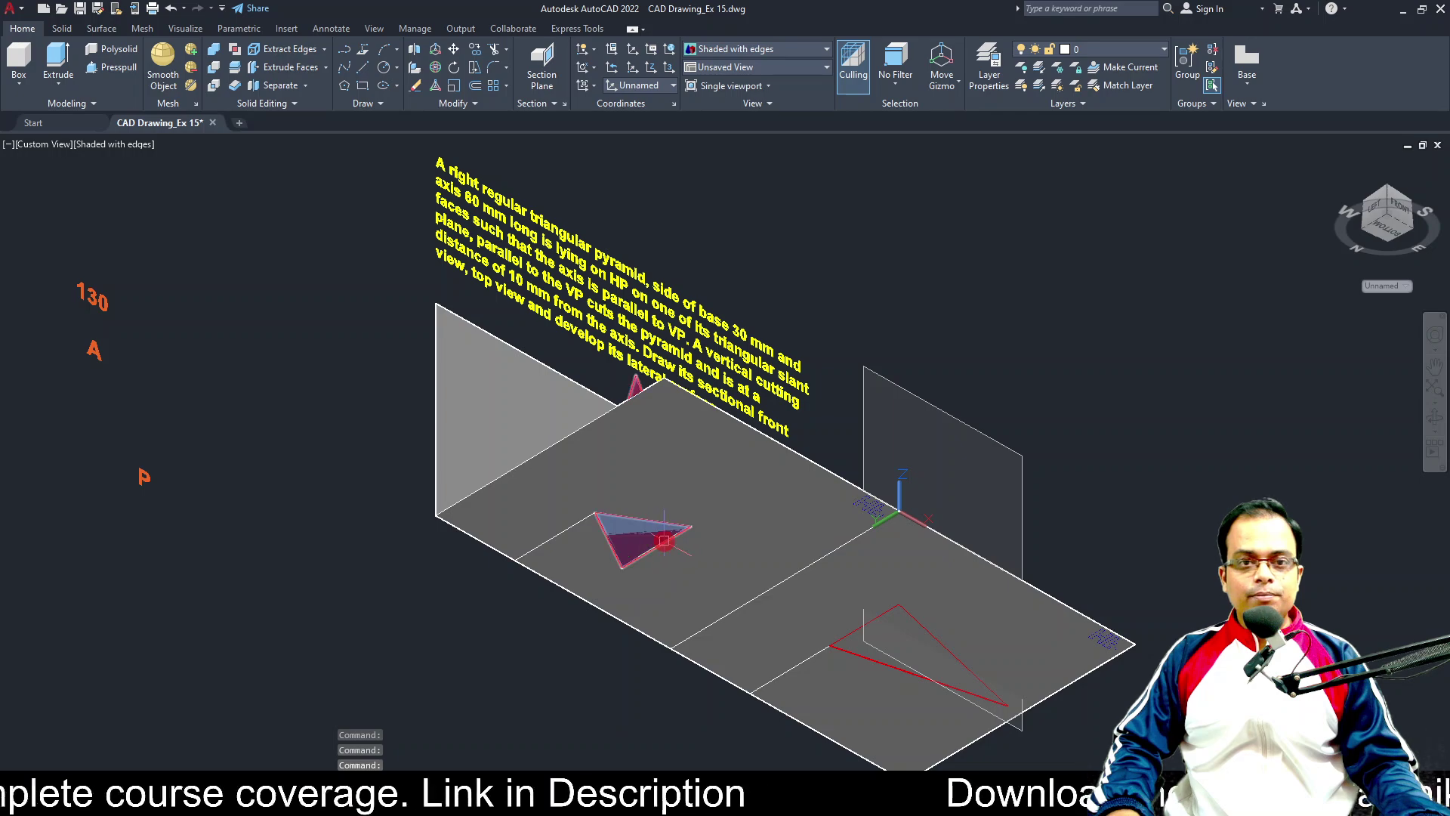
mouse_move(664, 541)
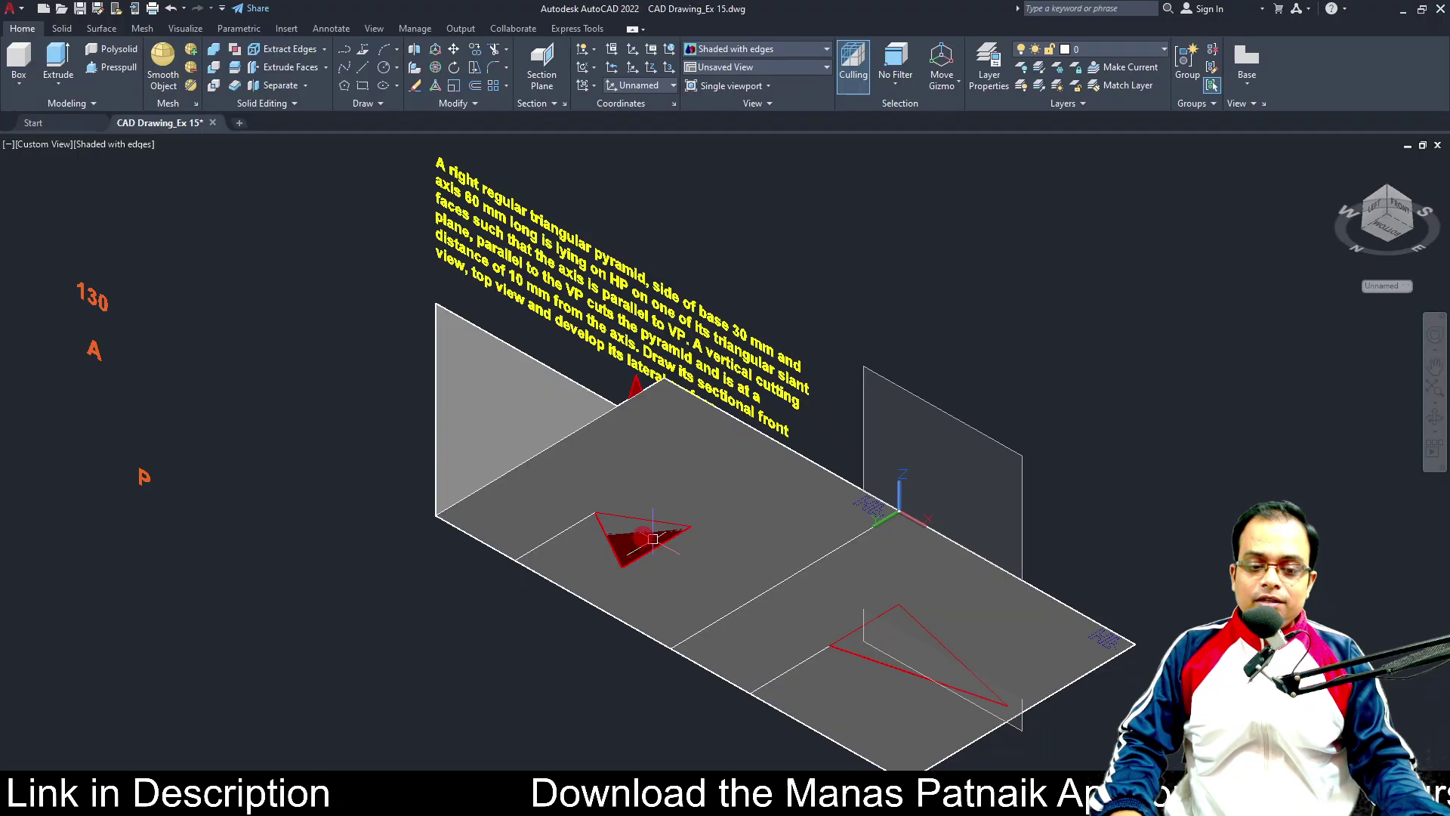
middle_click_drag(654, 487, 672, 411, "shift")
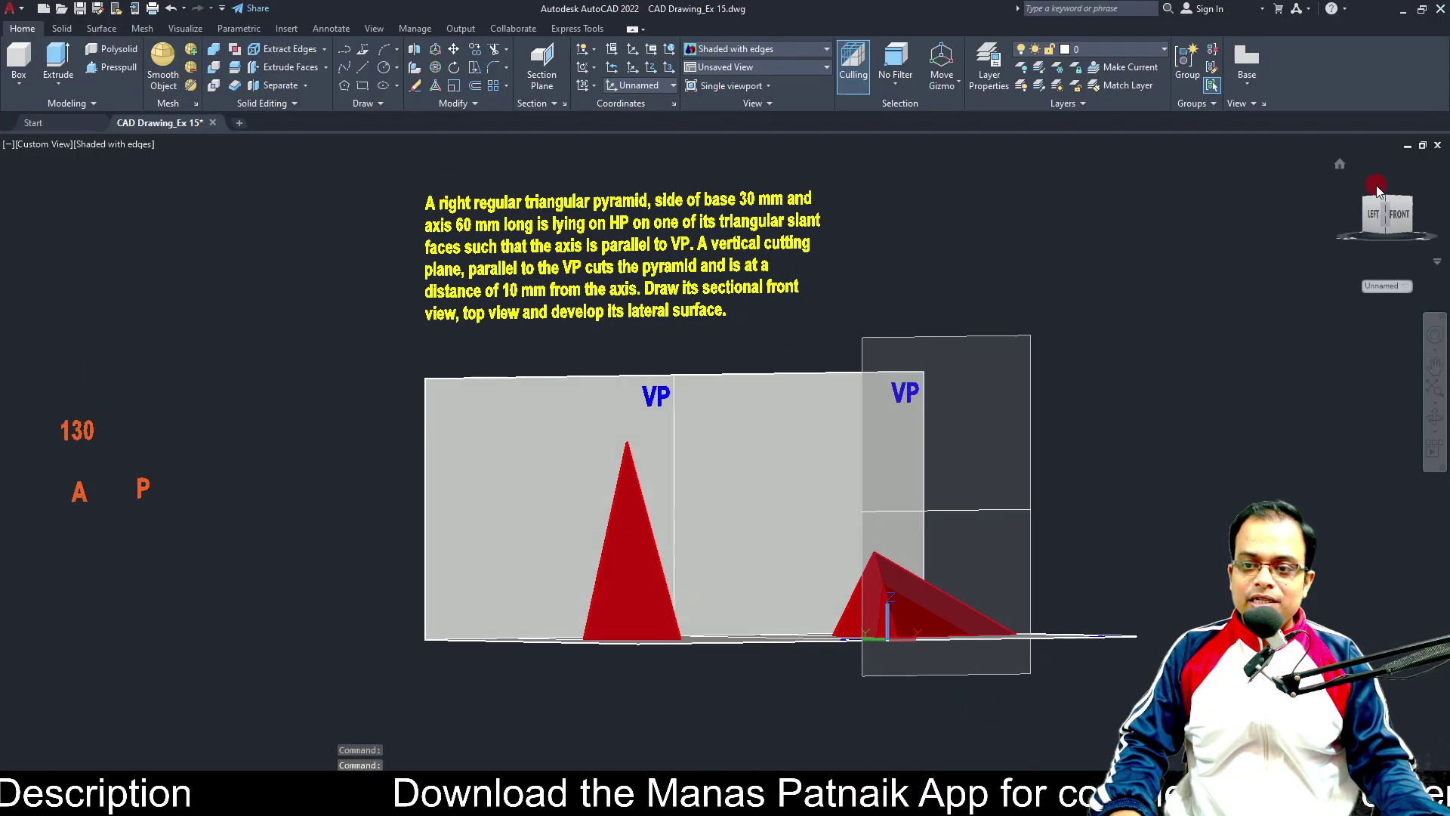
left_click(1340, 165)
left_click(1387, 202)
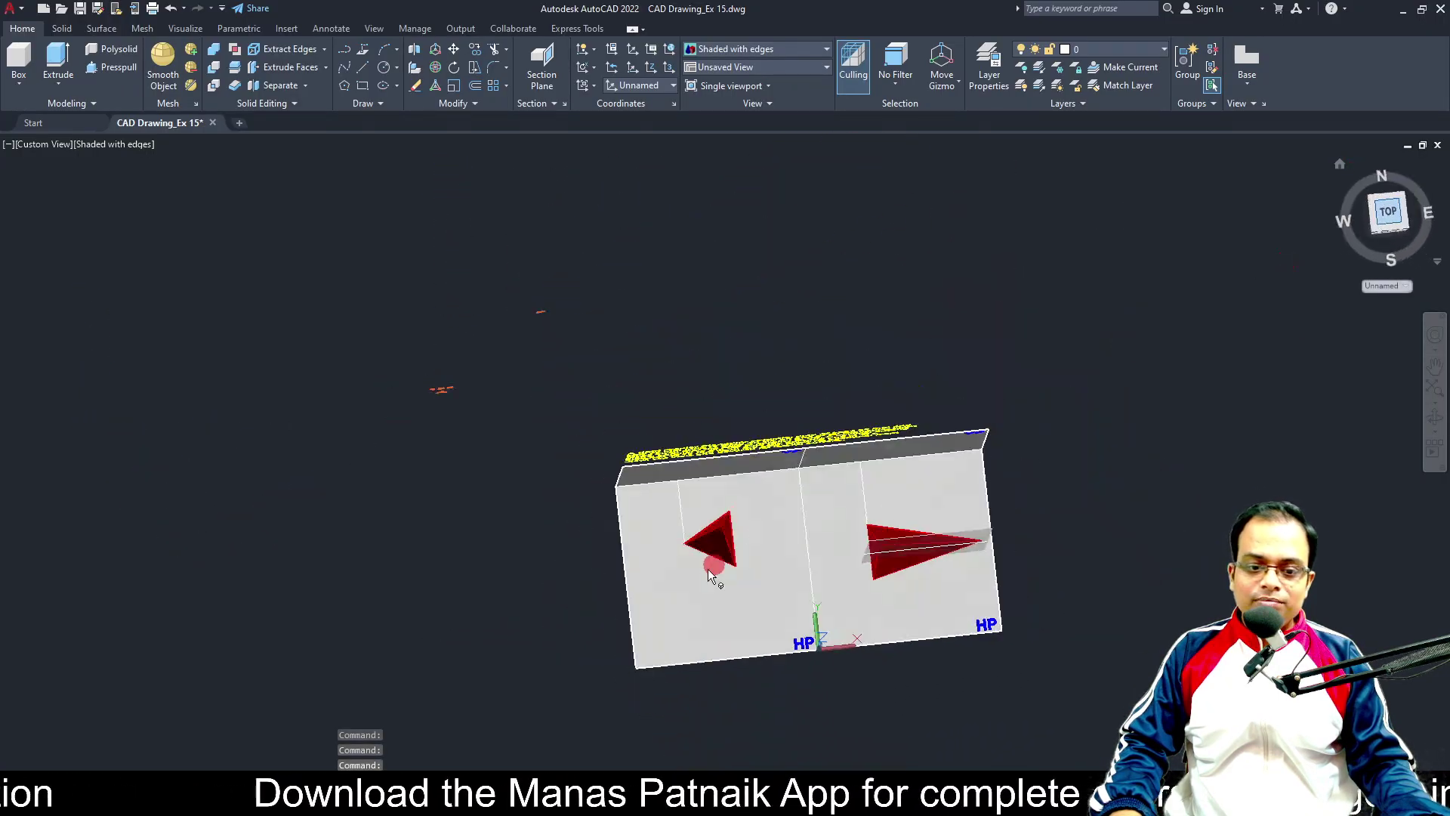
scroll(721, 533, "up", 8)
scroll(719, 559, "down", 2)
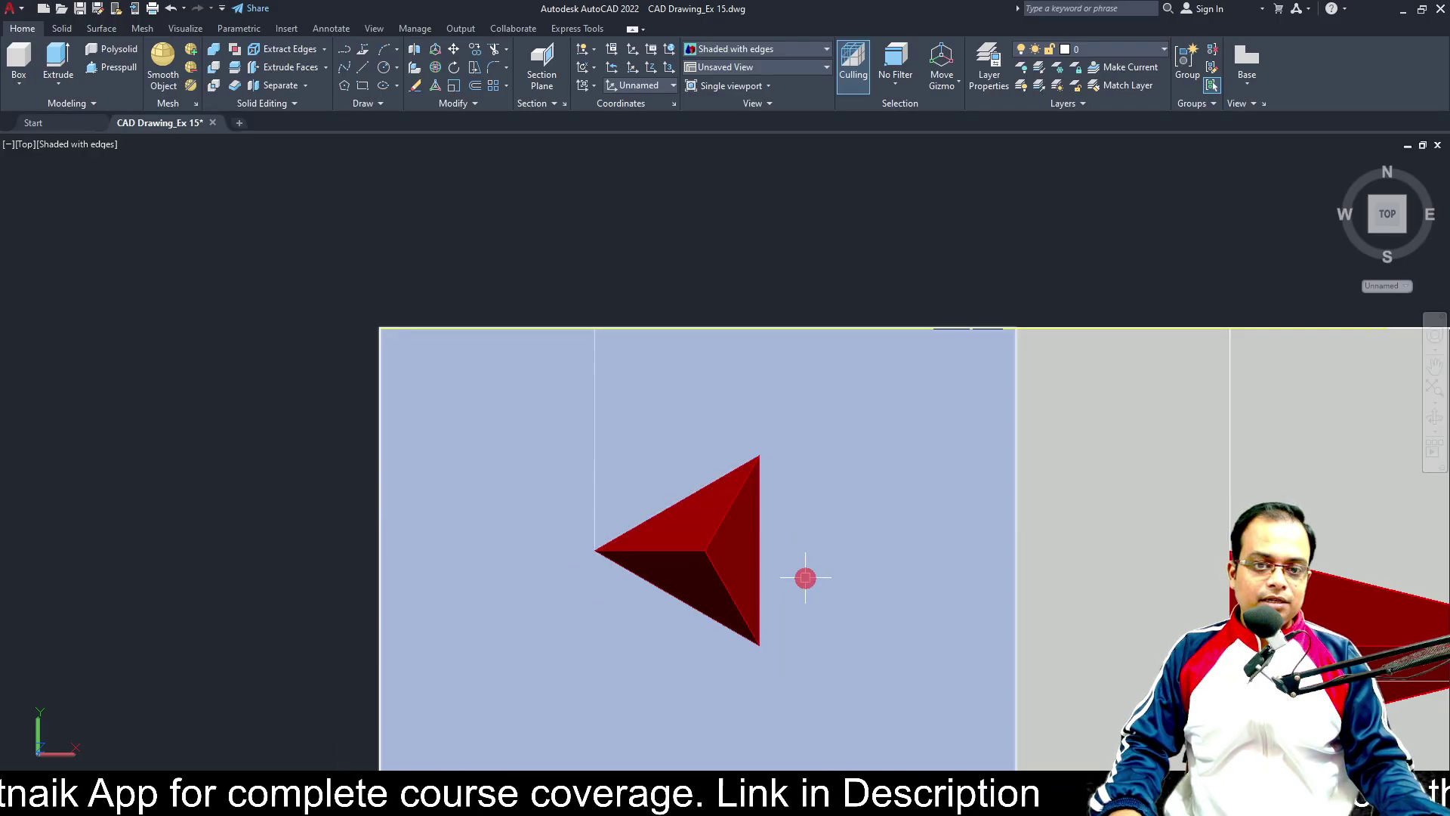
middle_click_drag(806, 580, 835, 450, "shift")
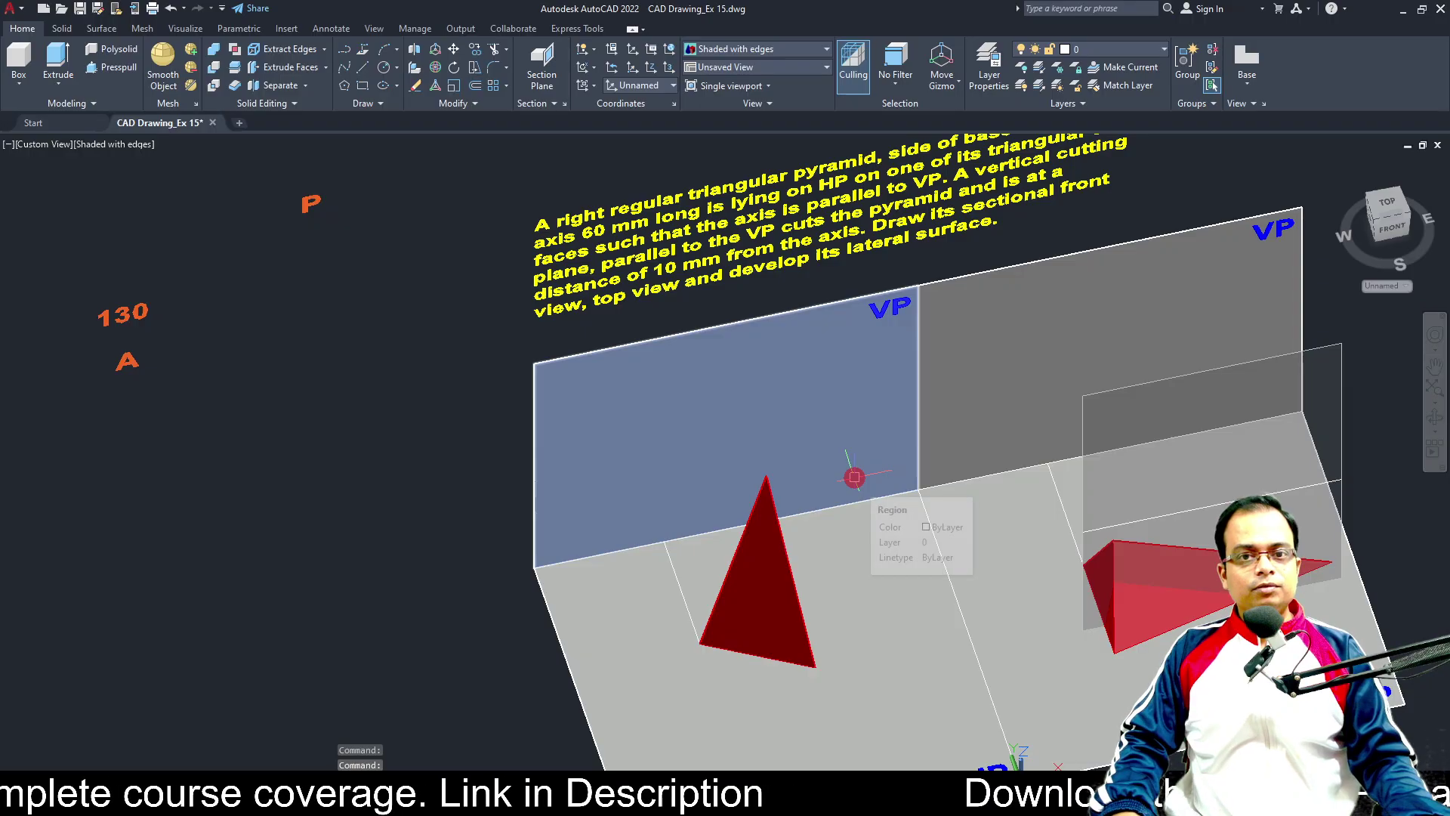
middle_click_drag(858, 492, 626, 477)
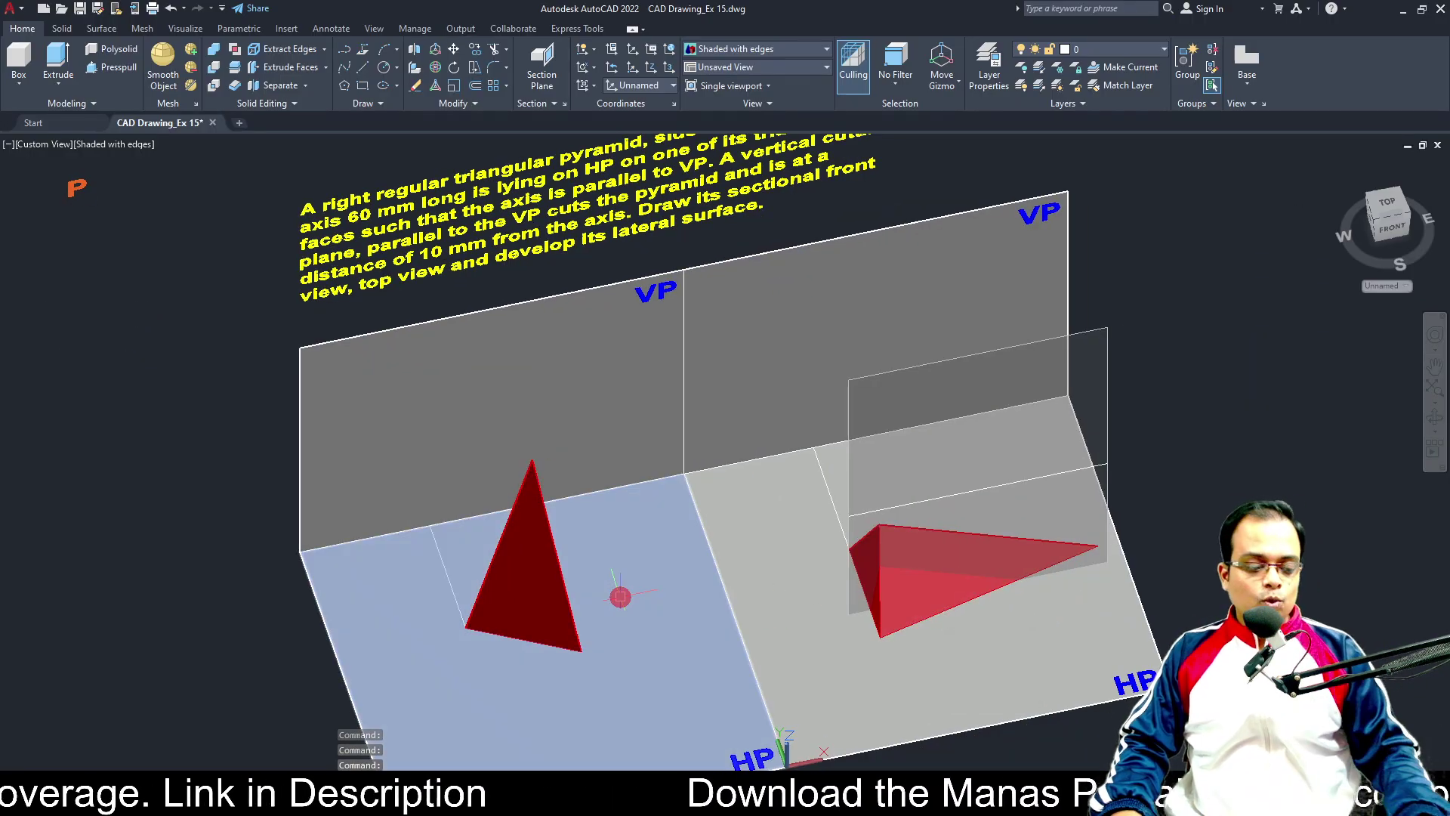
middle_click_drag(636, 594, 505, 523, "shift")
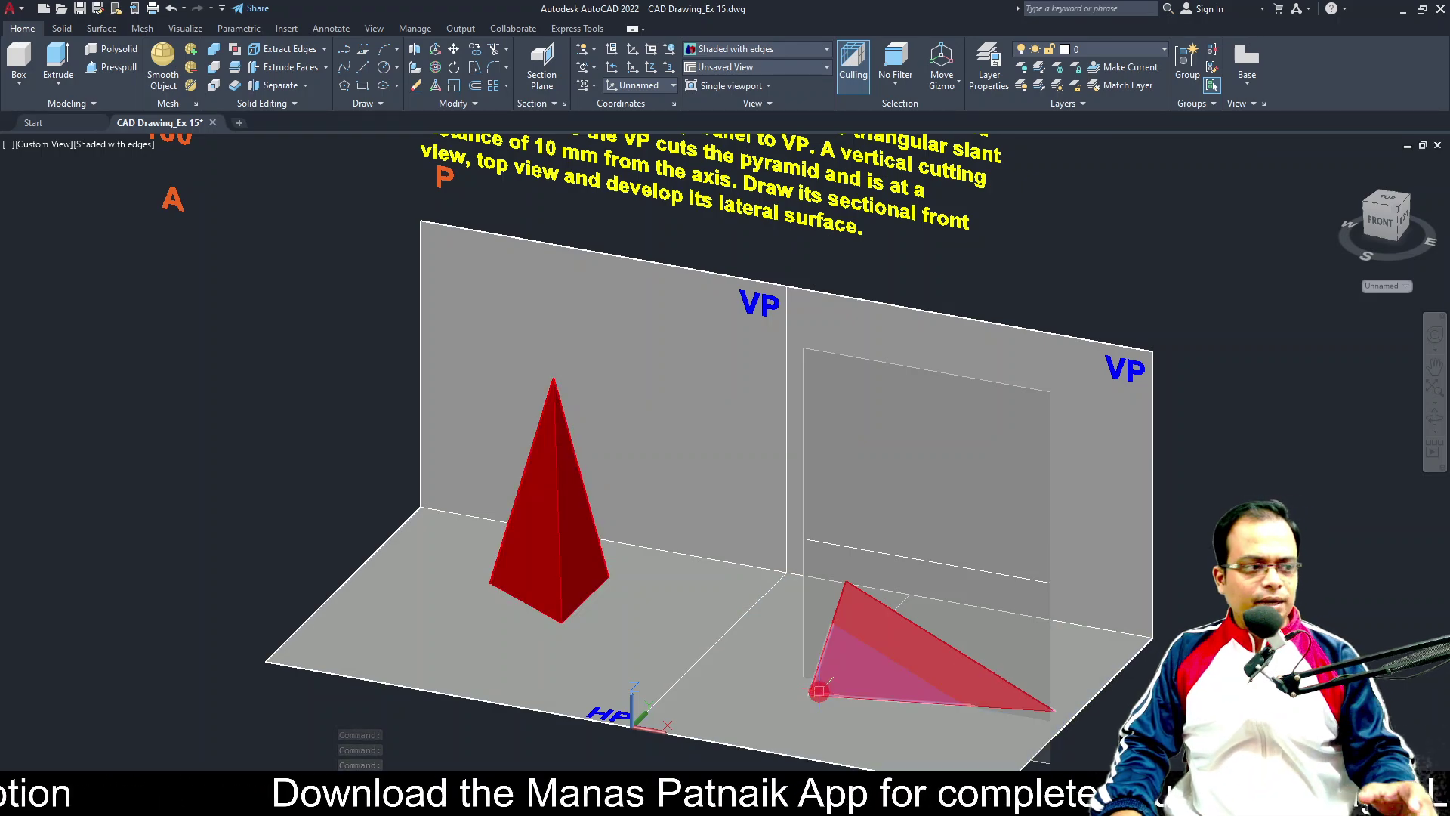
middle_click_drag(1100, 605, 703, 658, "shift")
middle_click_drag(1056, 615, 1069, 645, "shift")
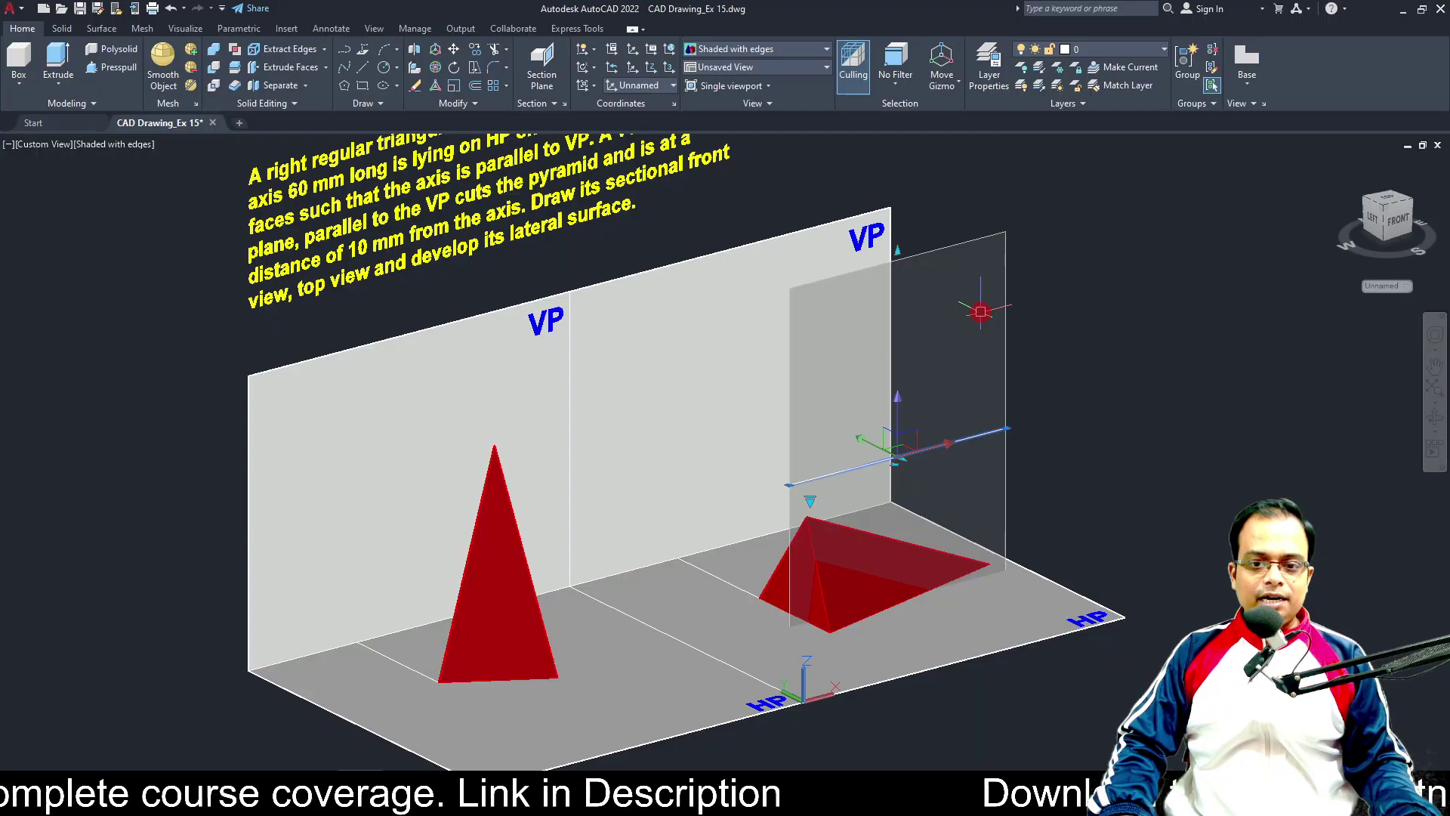
- Section the lying pyramid with the cutting plane and orbit to a front-left view
left_click(798, 484)
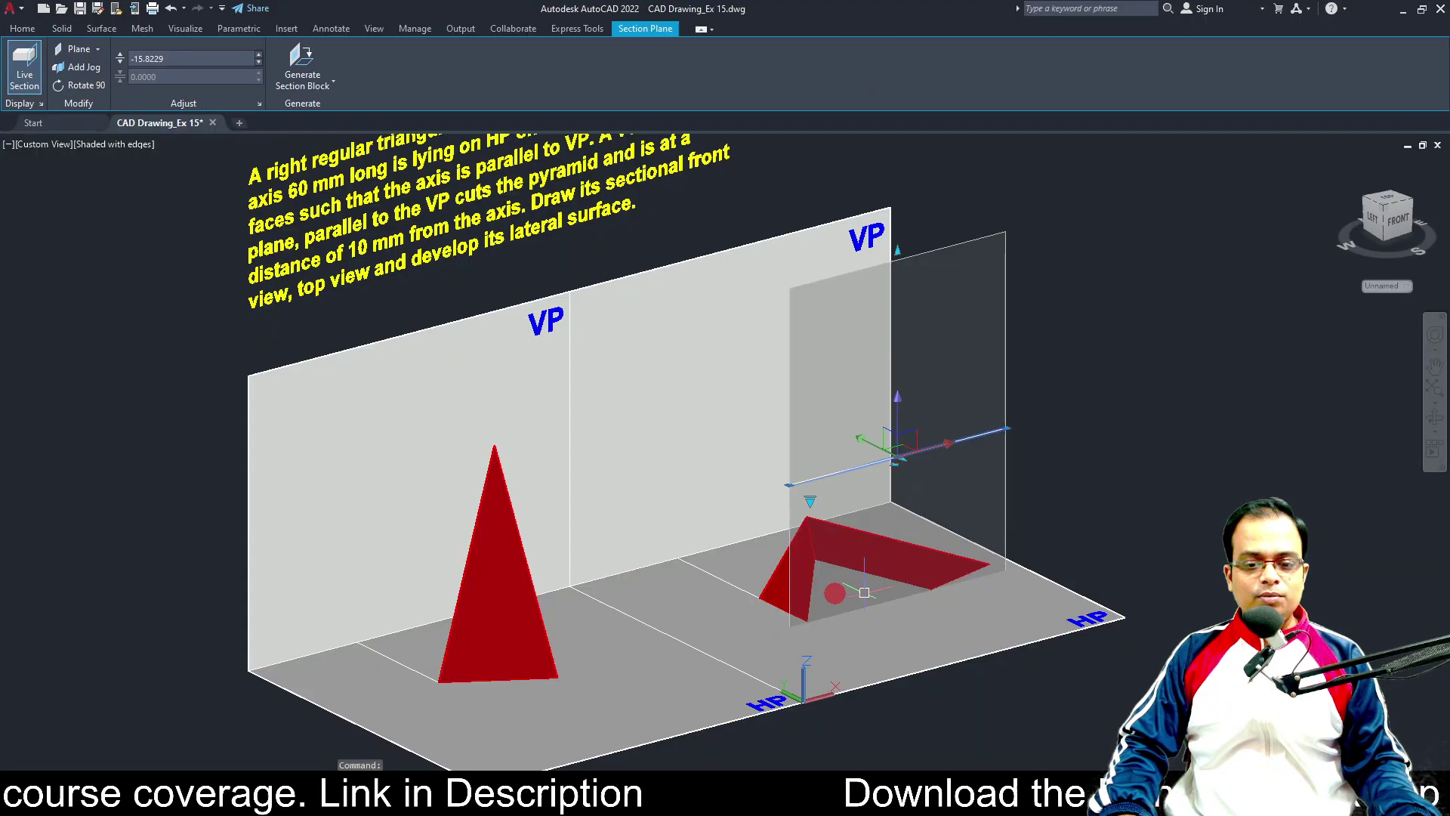
middle_click_drag(868, 602, 800, 594, "shift")
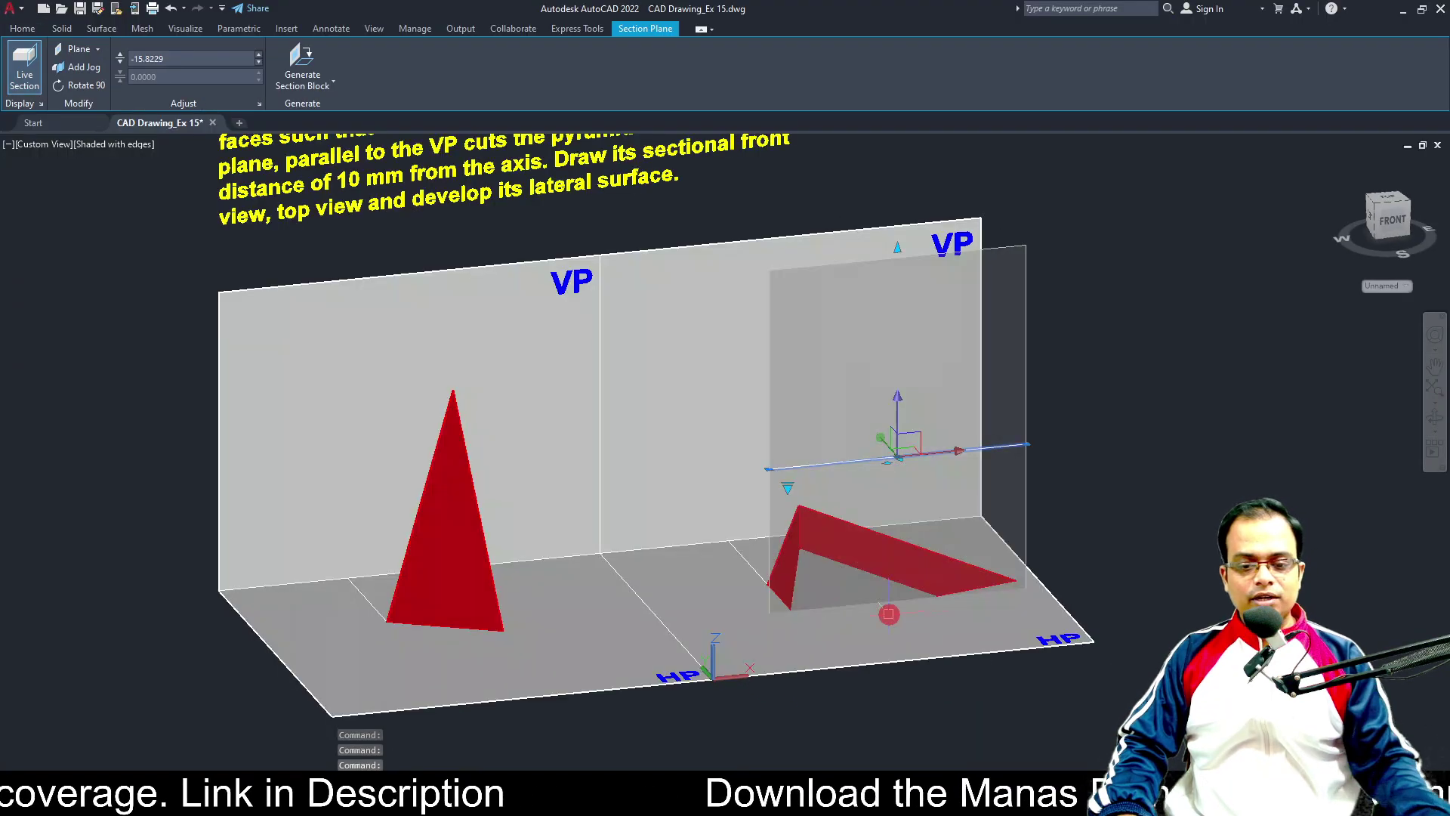
key("Escape")
middle_click_drag(1100, 565, 1062, 556, "shift")
mouse_move(705, 560)
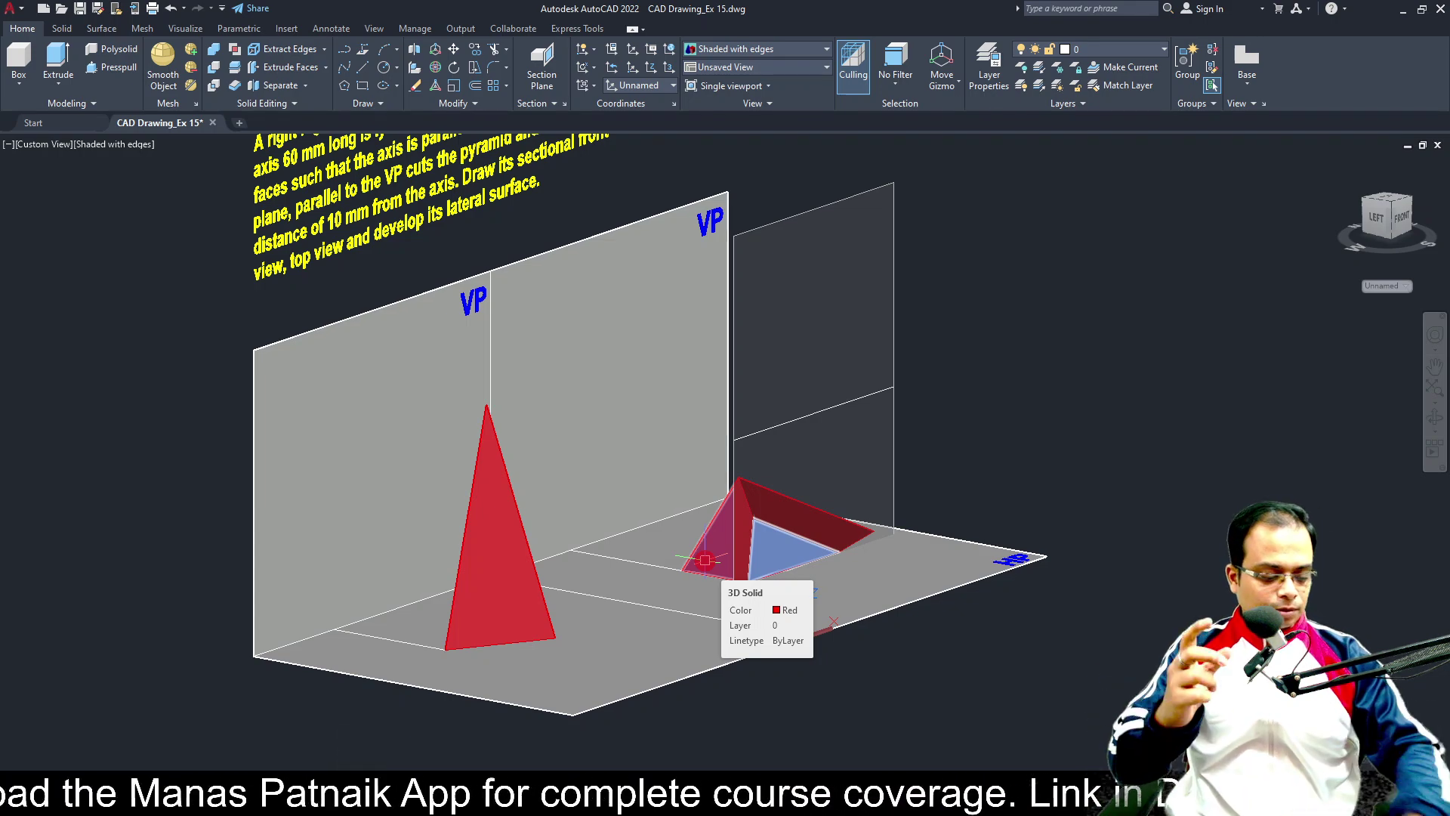
key("Escape")
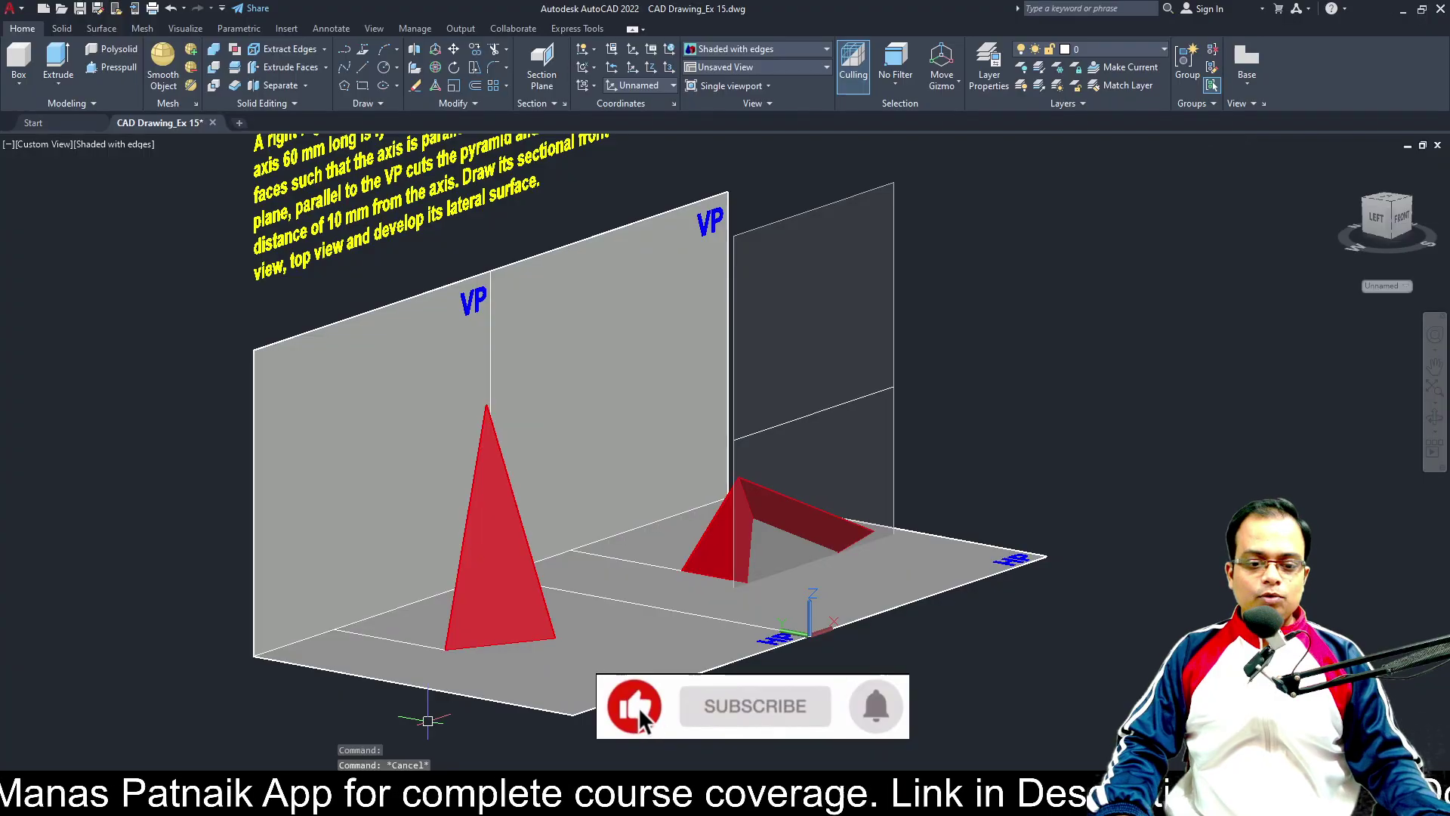